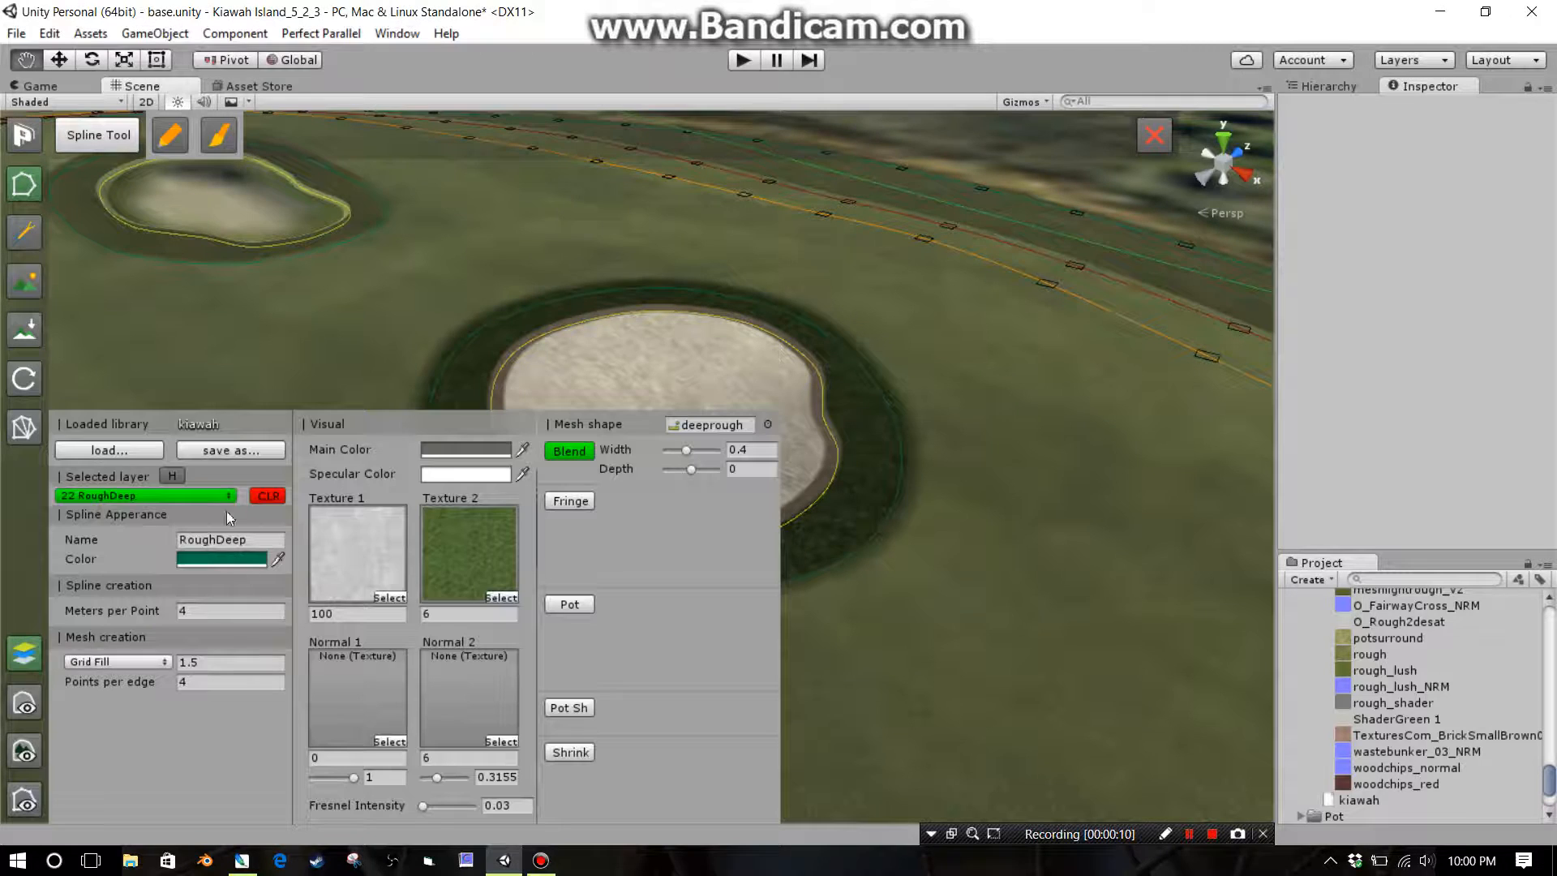
Select the spline around the nearer bunker and clone its RoughDeep spline layer
{"action": "left_click", "coordinate": [498, 339]}
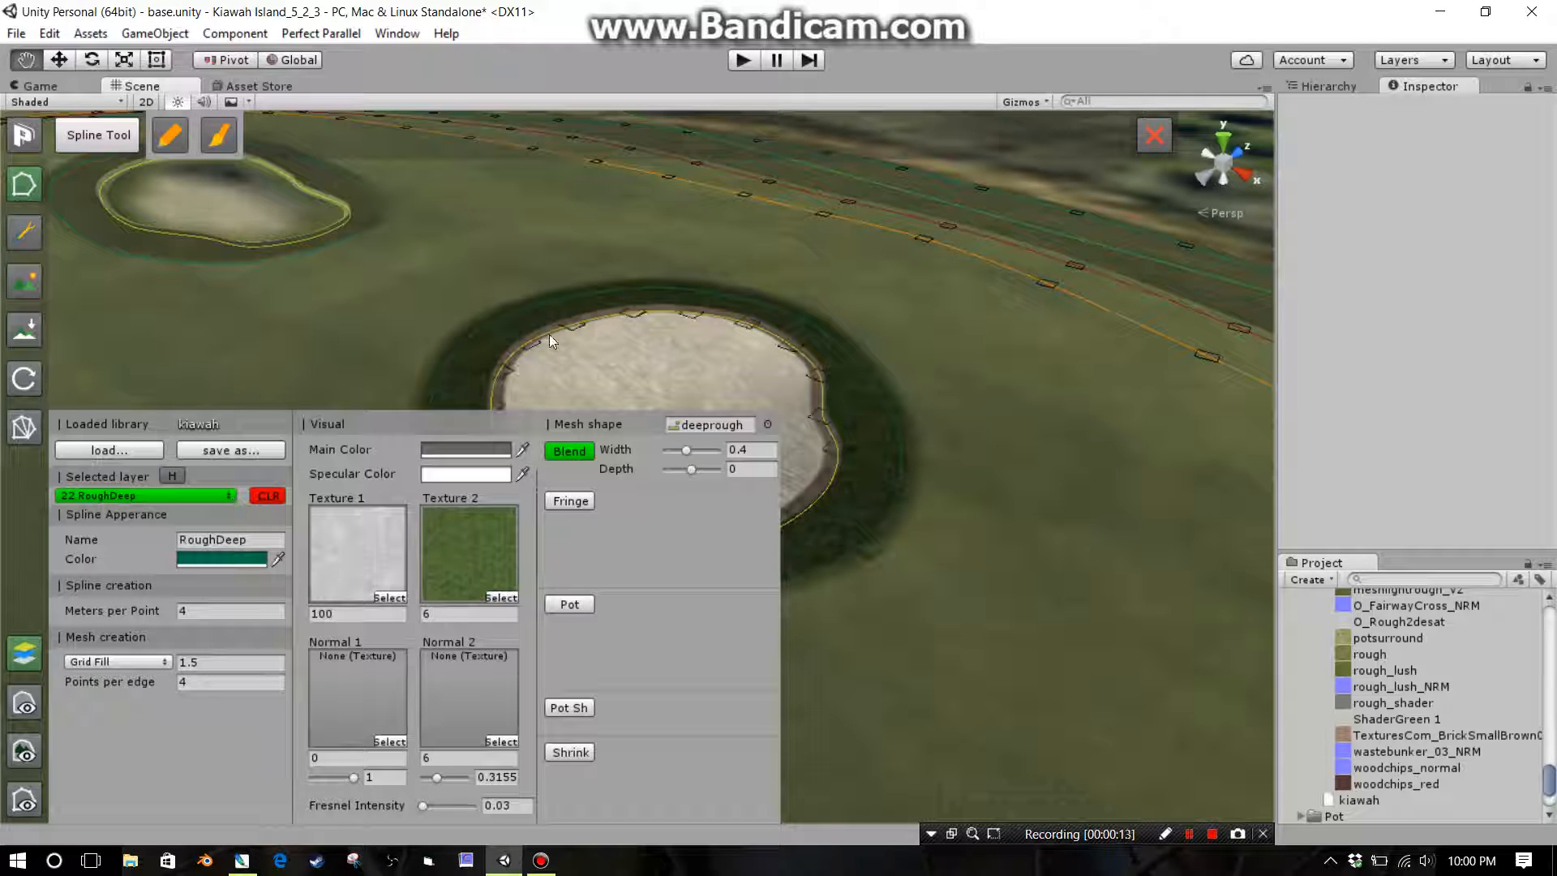
{"action": "left_click", "coordinate": [479, 332]}
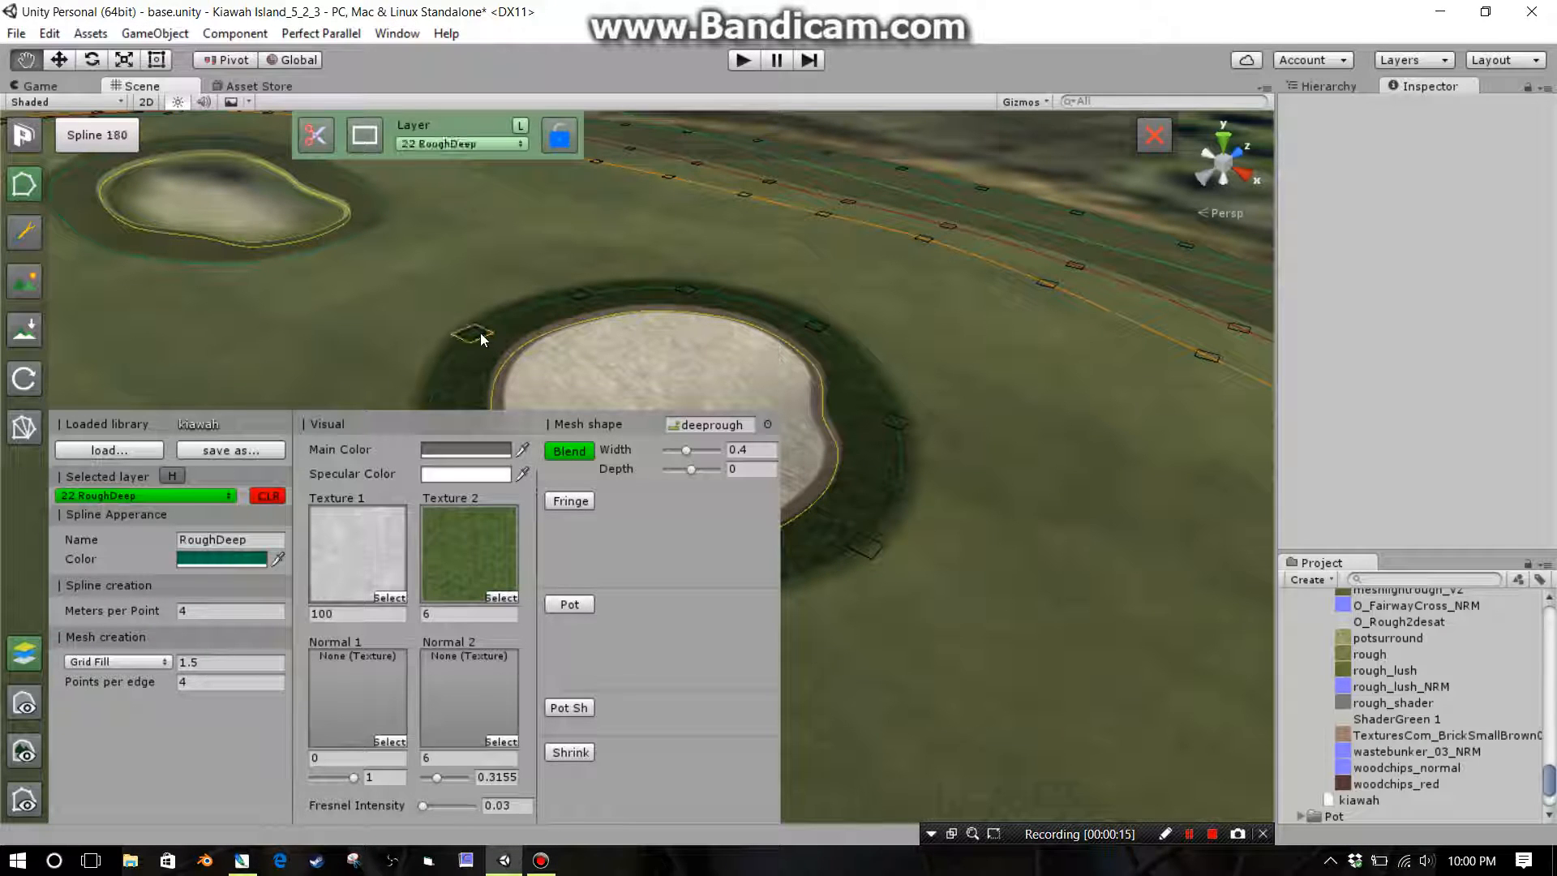
{"action": "left_click", "coordinate": [227, 497]}
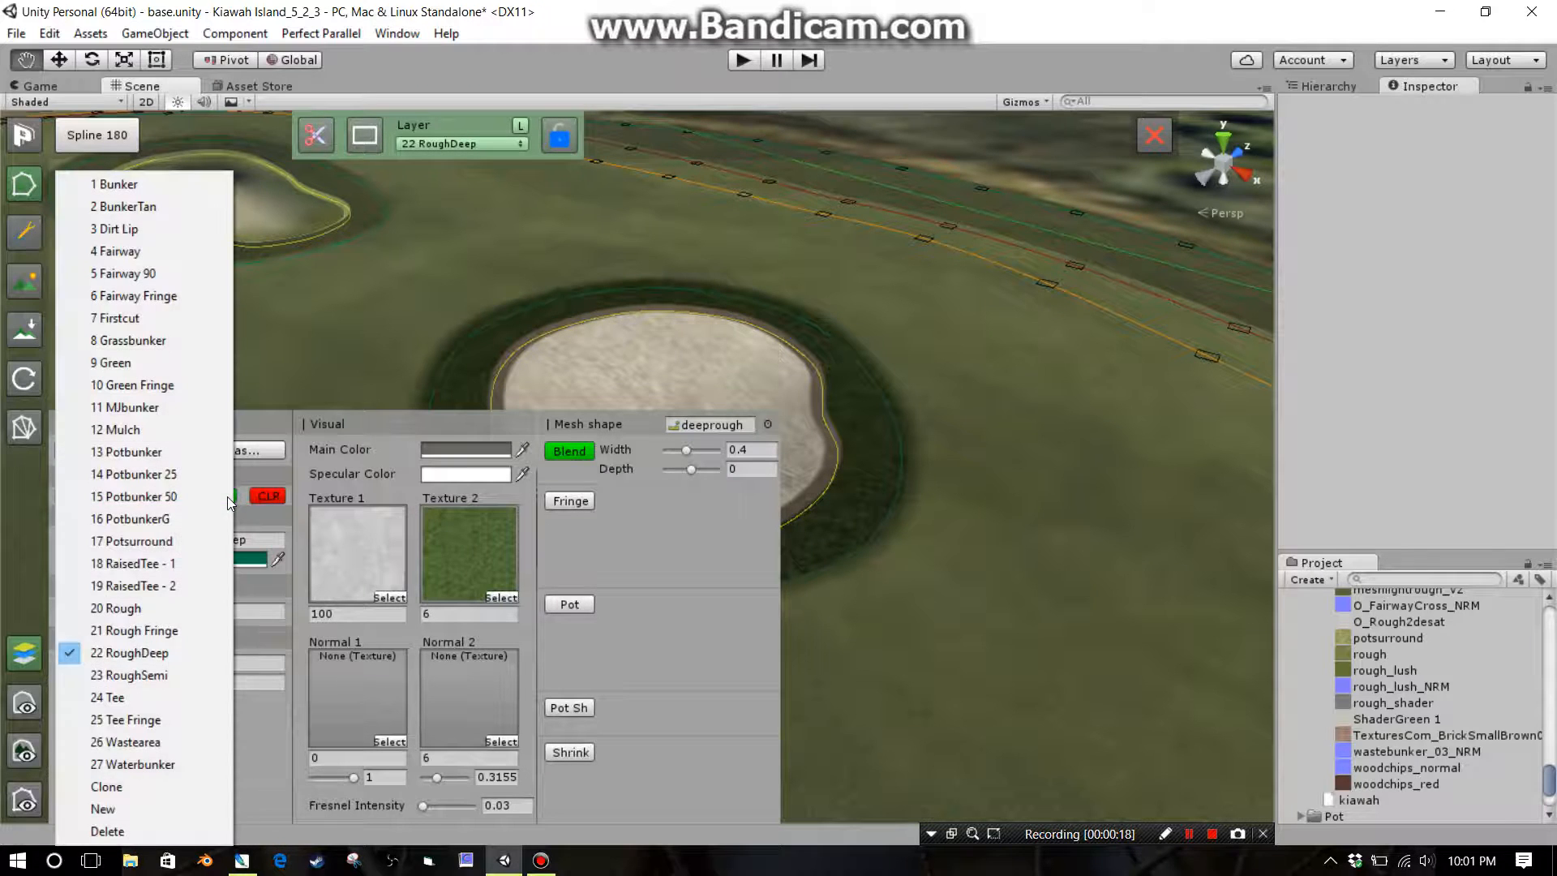
{"action": "left_click", "coordinate": [112, 791]}
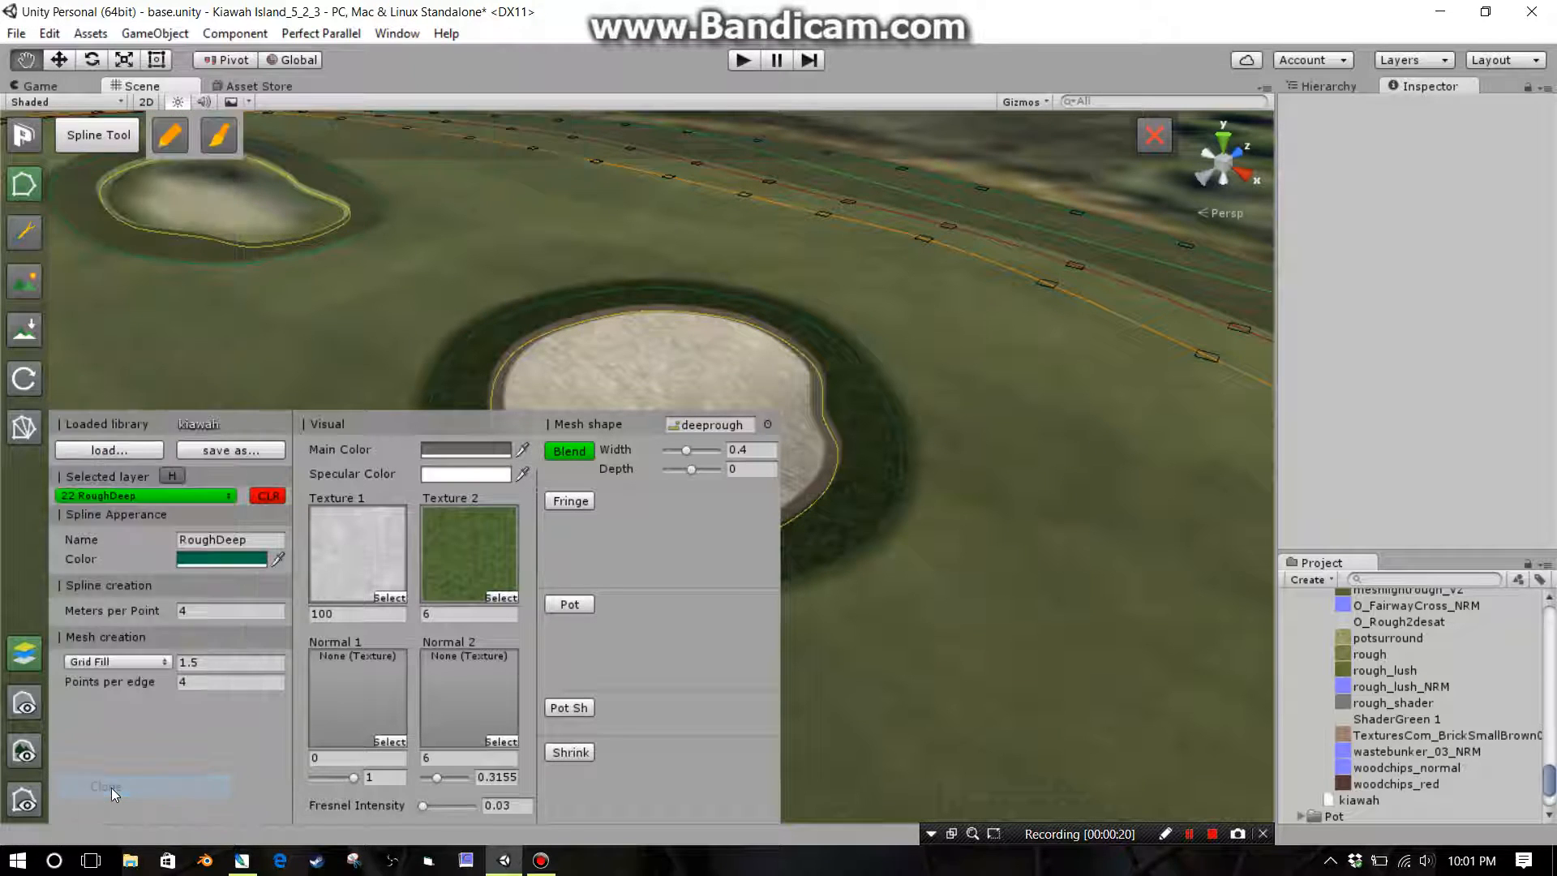
{"action": "left_click", "coordinate": [192, 495]}
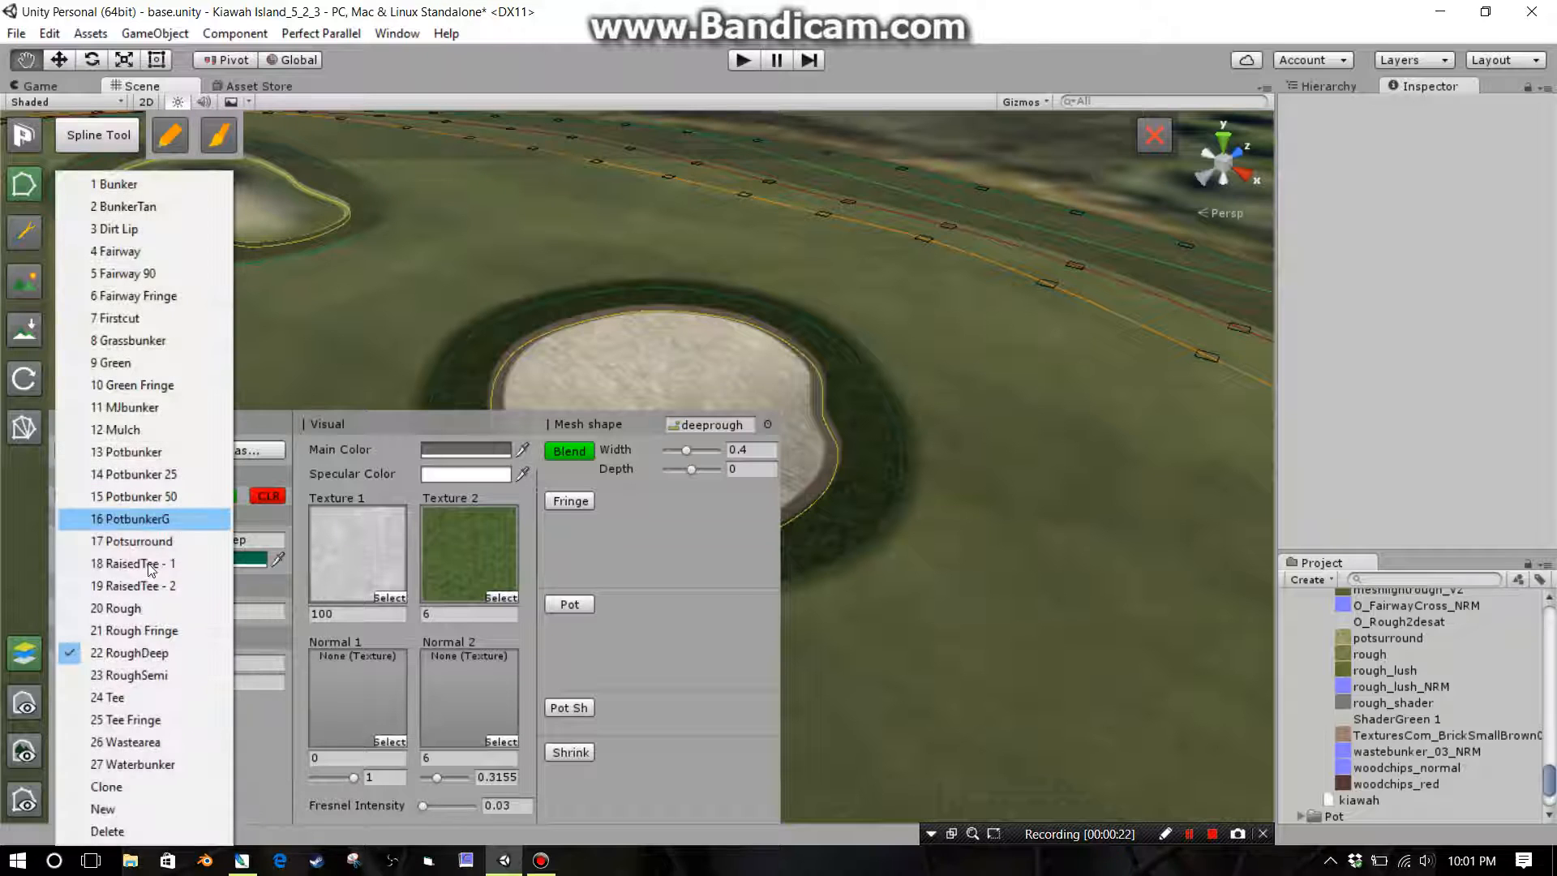
{"action": "left_click", "coordinate": [94, 782]}
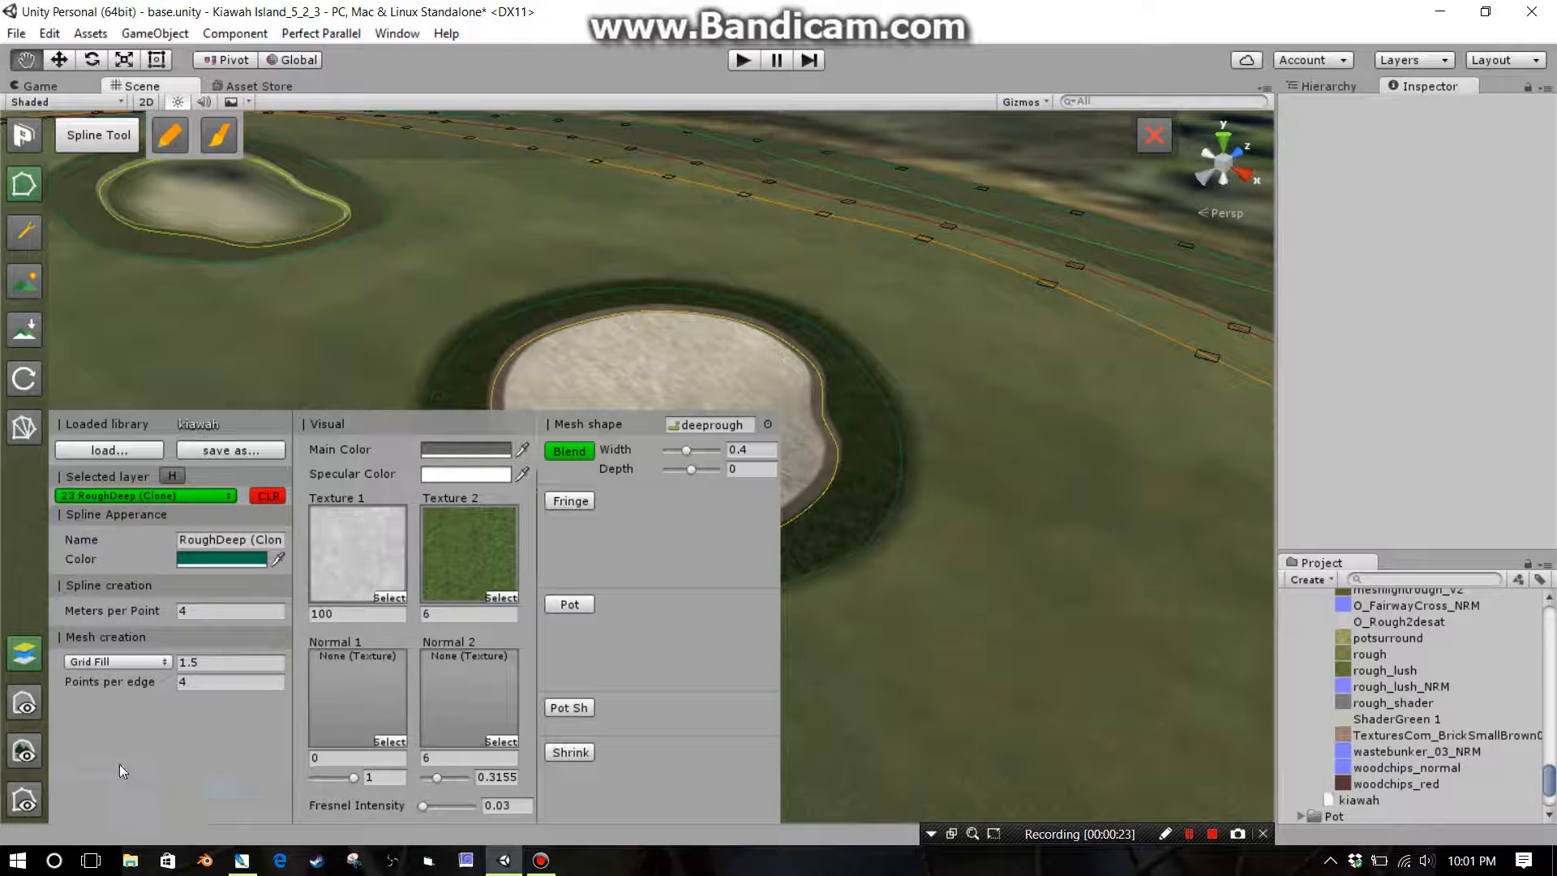
Rename the cloned RoughDeep layer as RoughStraw
{"action": "left_click", "coordinate": [247, 541]}
{"action": "key", "text": "BackSpace"}
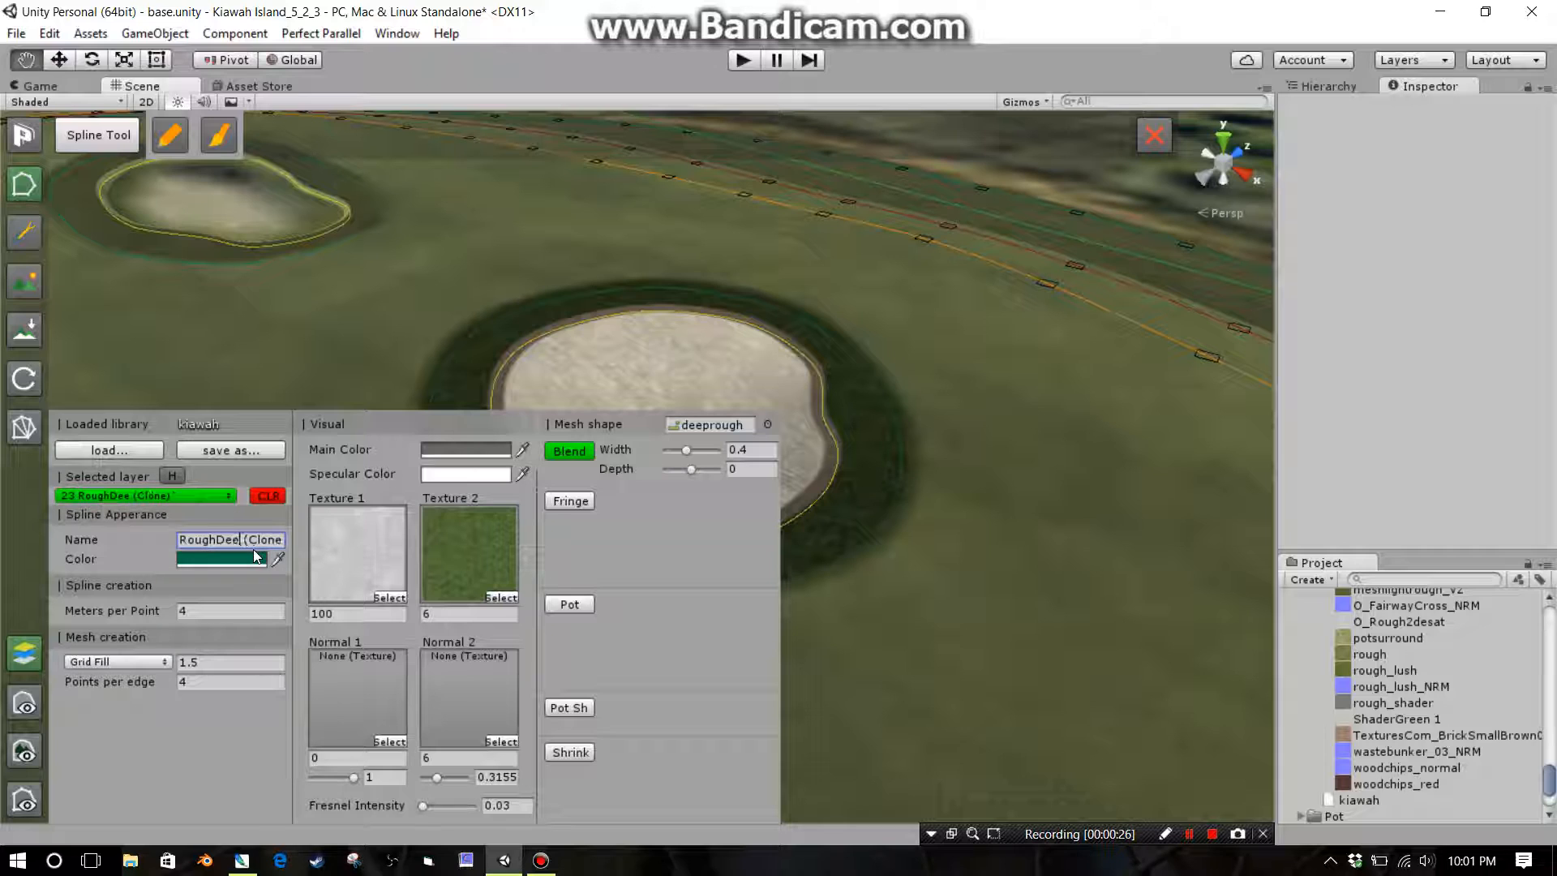
{"action": "key", "text": "BackSpace"}
{"action": "key", "text": "BackSpace"}
{"action": "key", "text": "BackSpace"}
{"action": "key", "text": "BackSpace"}
{"action": "type", "text": "hStr"}
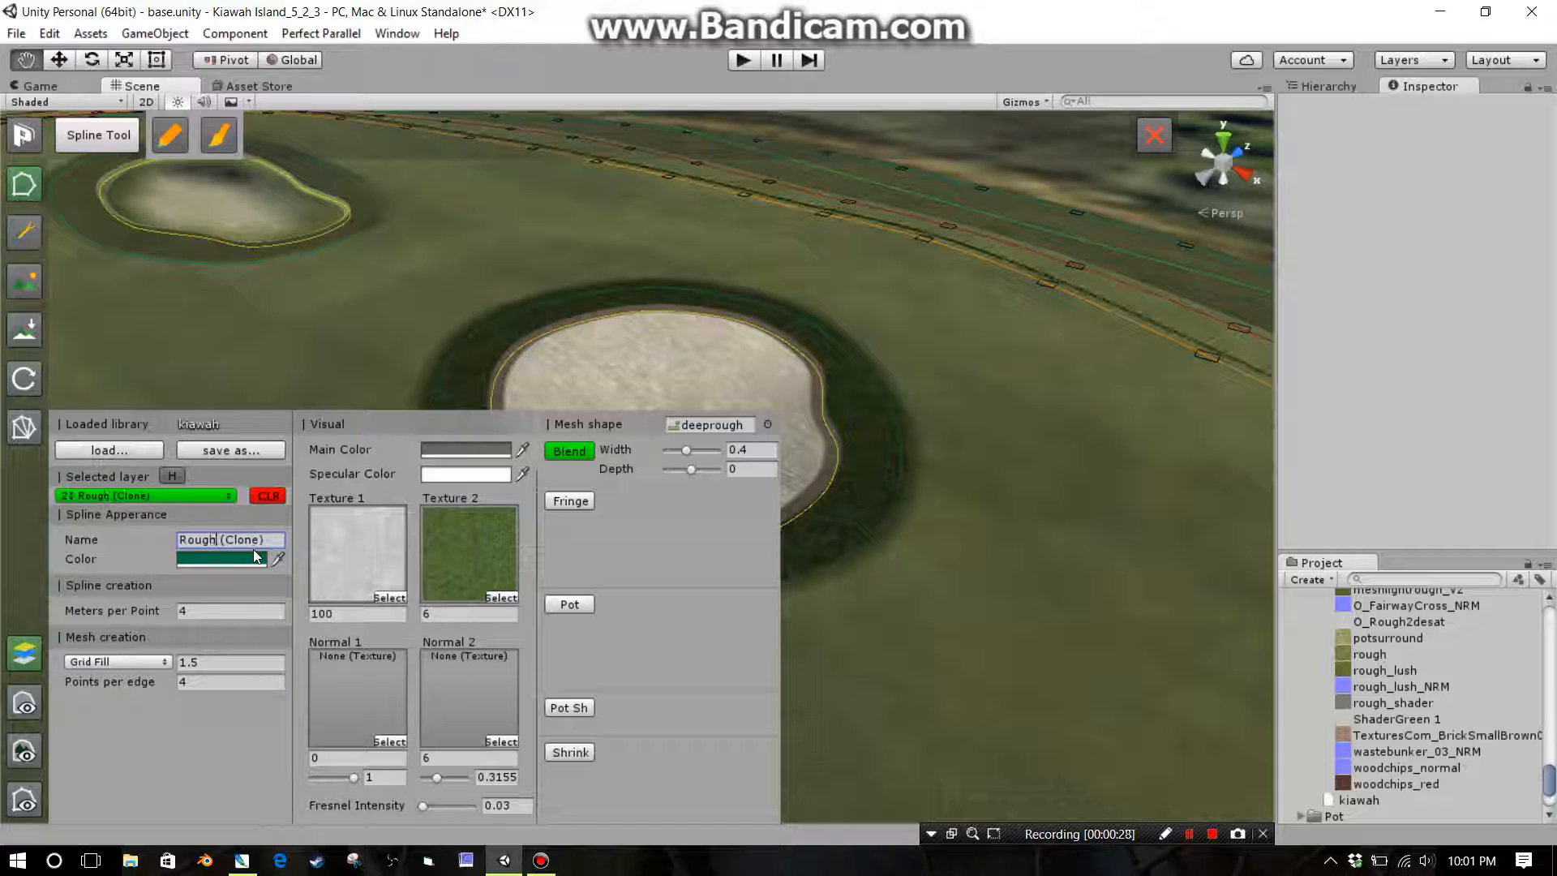
{"action": "type", "text": "aw"}
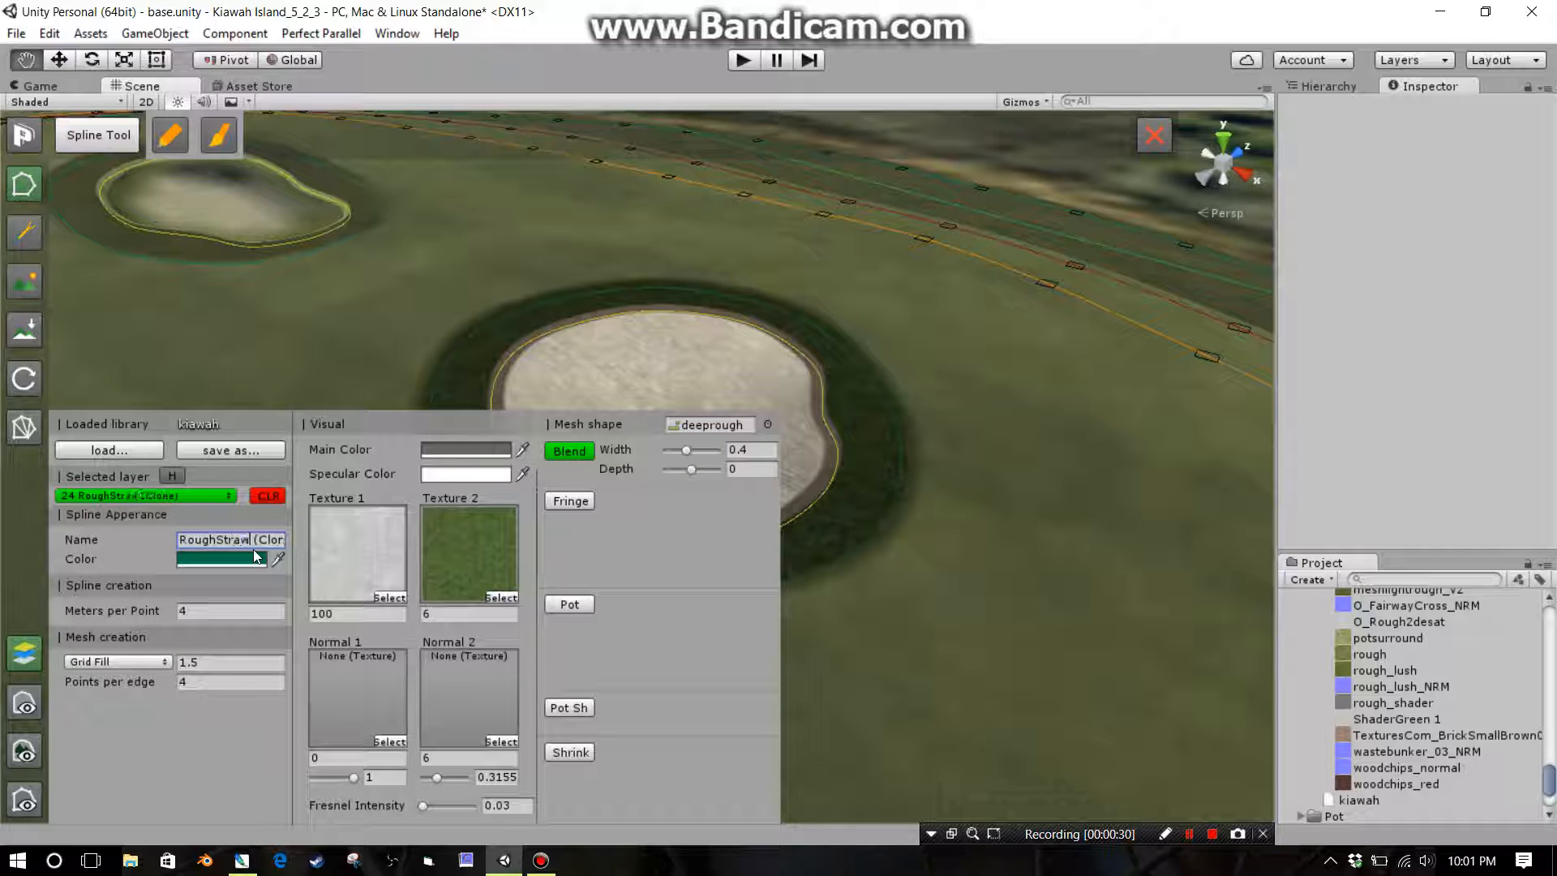
{"action": "key", "text": "Right"}
{"action": "key", "text": "Right"}
{"action": "key", "text": "Right"}
{"action": "key", "text": "Right"}
{"action": "key", "text": "Right"}
{"action": "key", "text": "Right"}
{"action": "key", "text": "Right"}
{"action": "key", "text": "Right"}
{"action": "key", "text": "BackSpace"}
{"action": "key", "text": "BackSpace"}
{"action": "key", "text": "BackSpace"}
{"action": "key", "text": "BackSpace"}
{"action": "key", "text": "BackSpace"}
{"action": "key", "text": "BackSpace"}
{"action": "key", "text": "BackSpace"}
Locate the RoughStraw layer's Texture 2 image in the project assets and show its file in File Explorer
{"action": "left_click", "coordinate": [466, 549]}
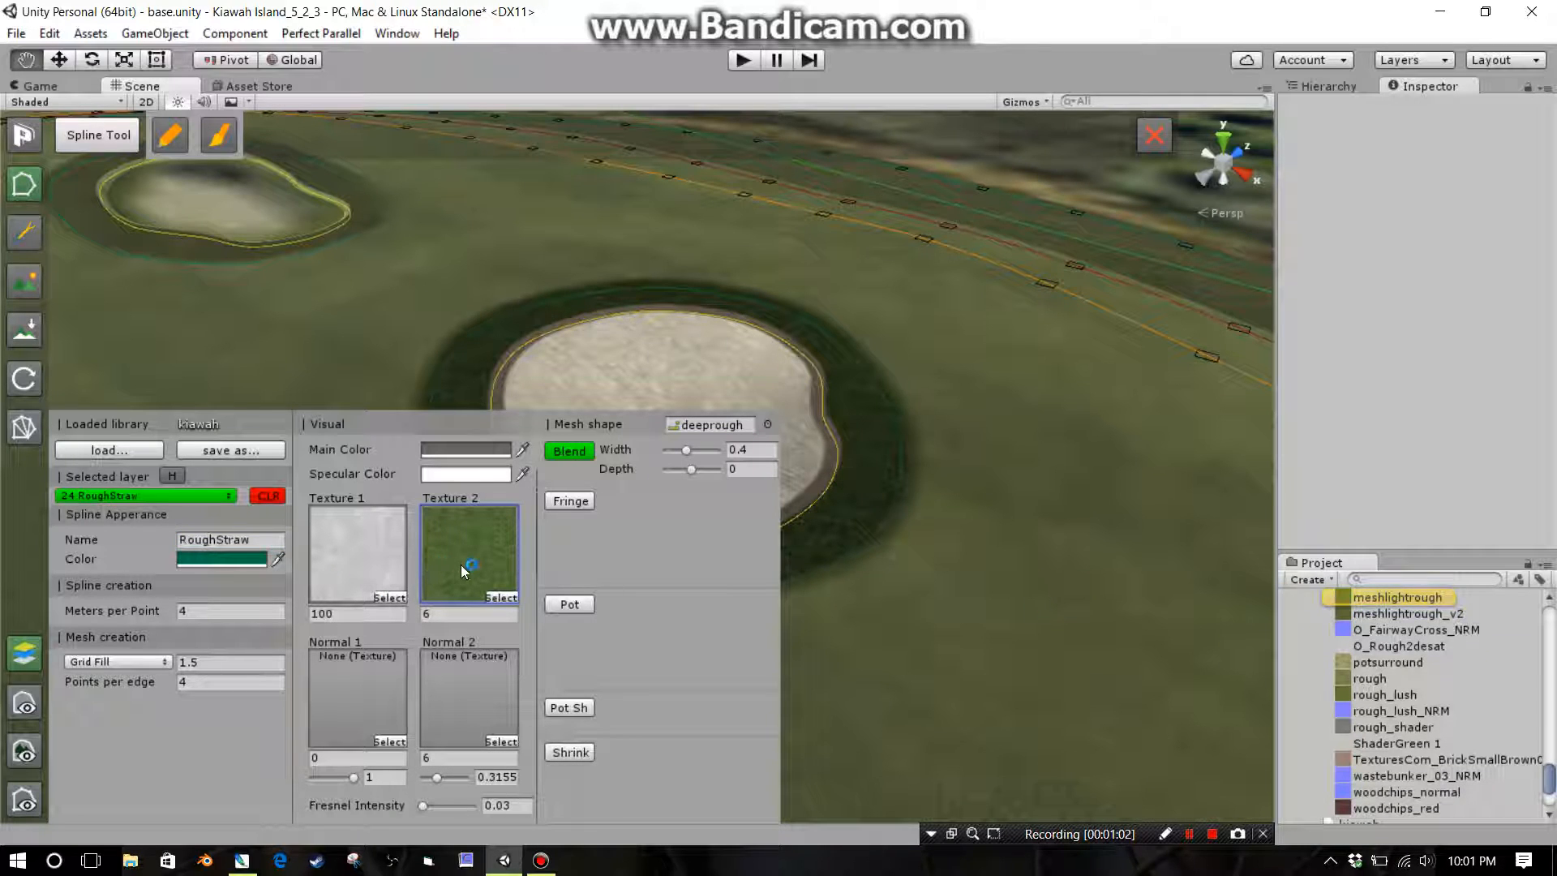
{"action": "left_click", "coordinate": [463, 567]}
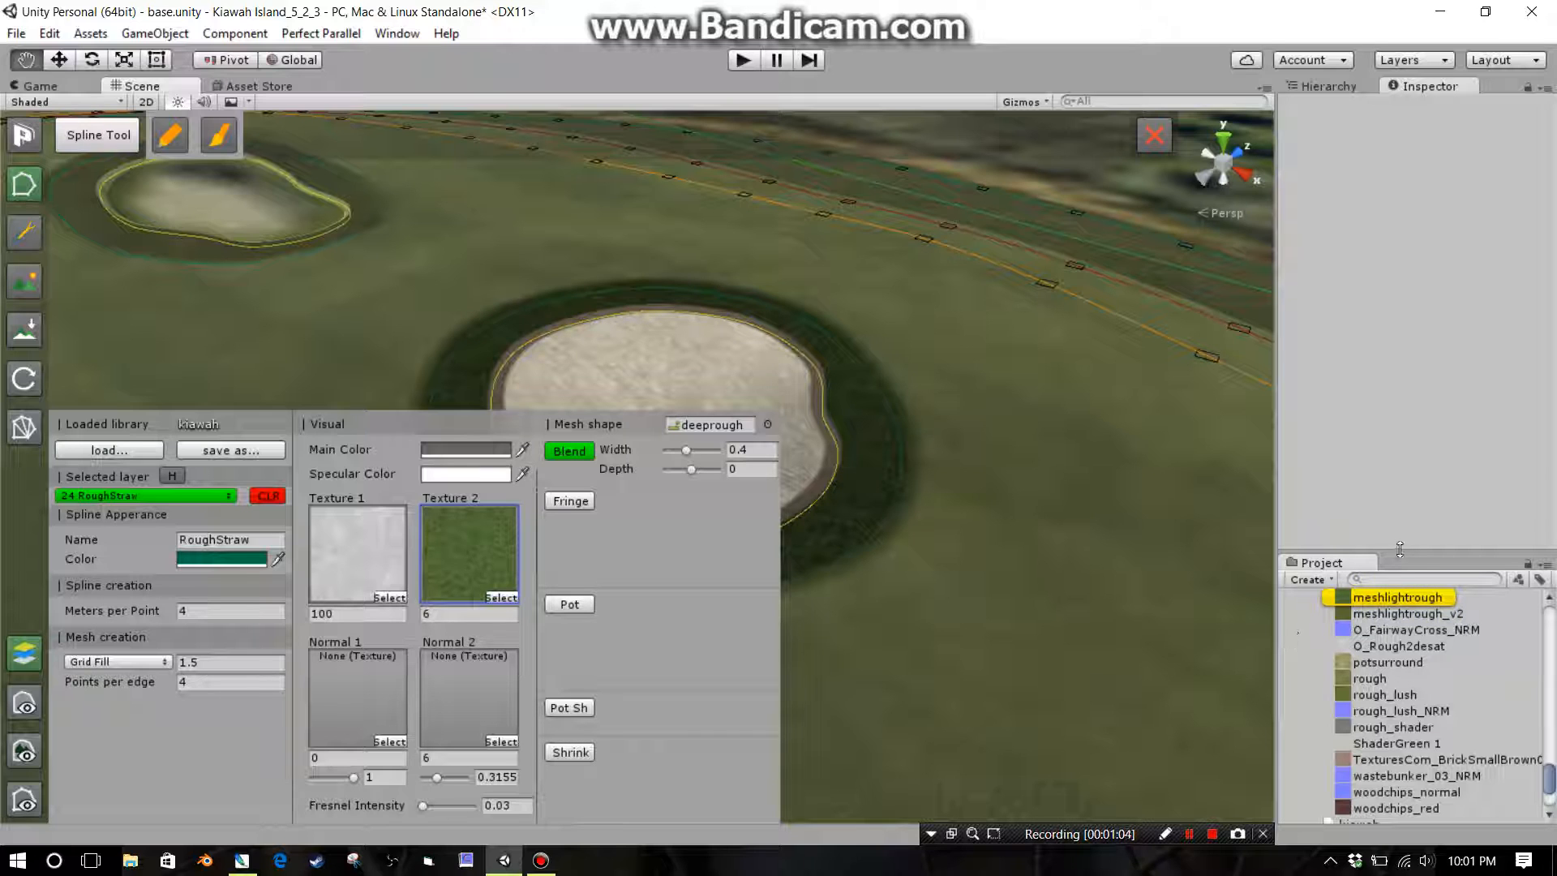
{"action": "left_click_drag", "start_coordinate": [1399, 549], "coordinate": [1396, 459]}
{"action": "right_click", "coordinate": [1379, 511]}
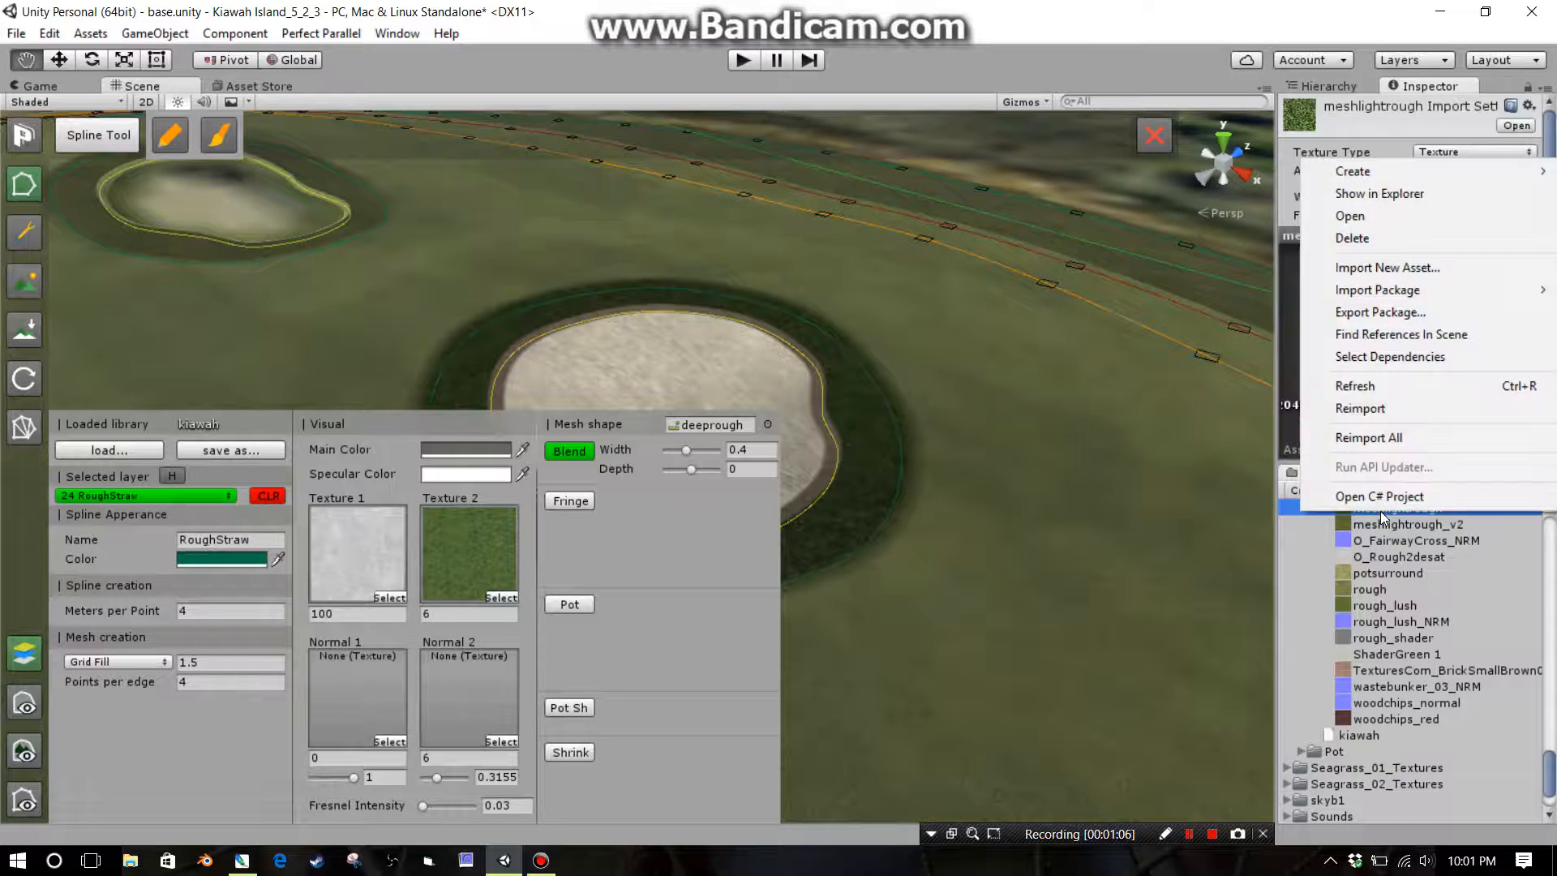
{"action": "left_click", "coordinate": [1378, 196]}
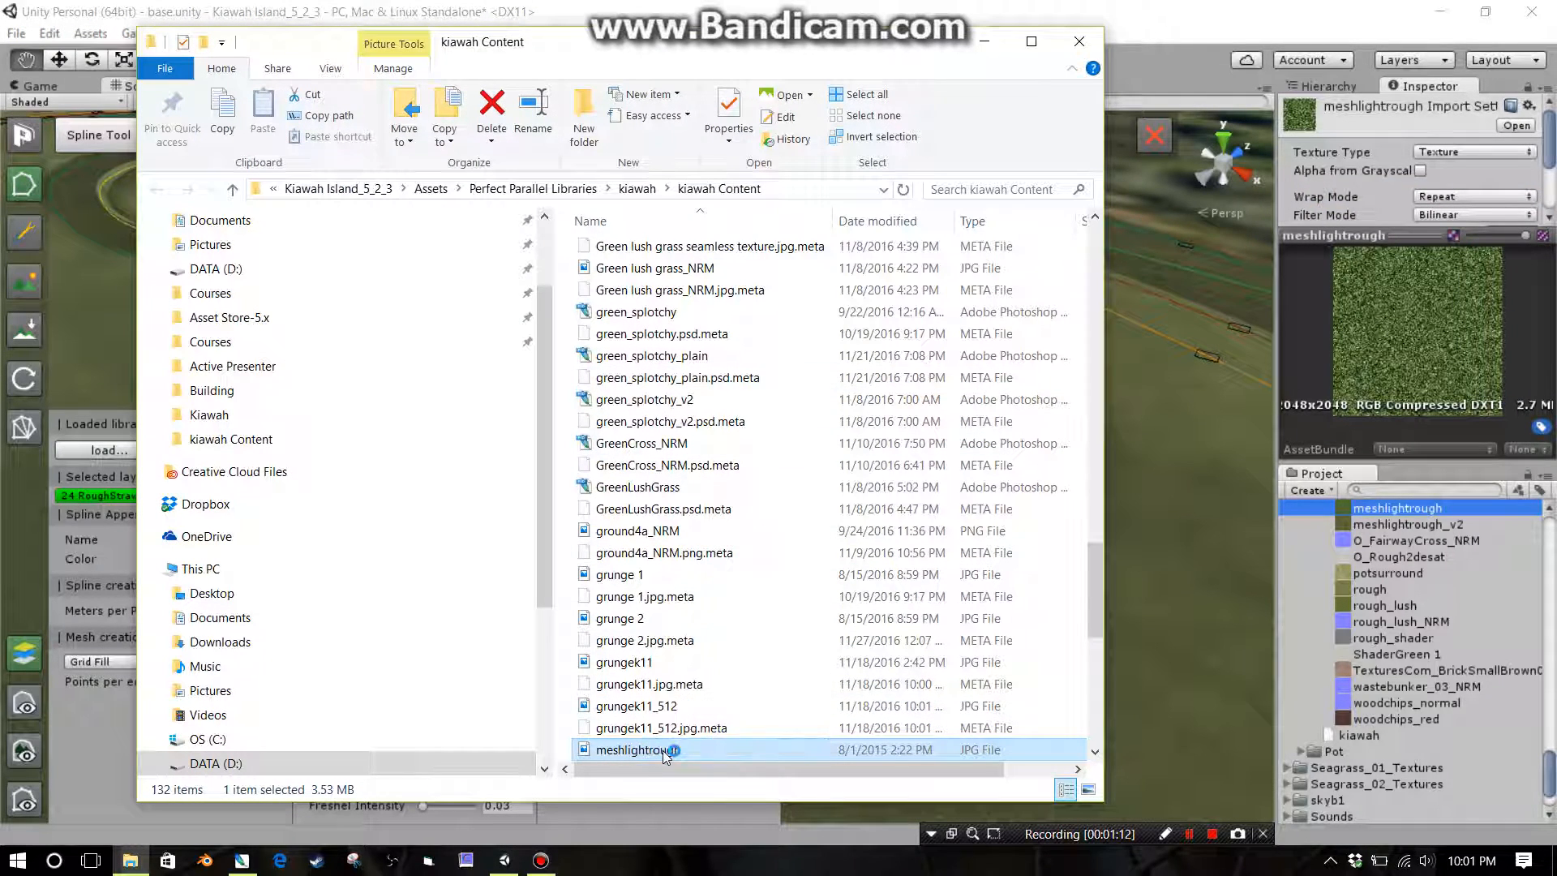
Open the meshlightrough JPG file with Adobe Photoshop CS2
{"action": "right_click", "coordinate": [663, 754]}
{"action": "mouse_move", "coordinate": [793, 532]}
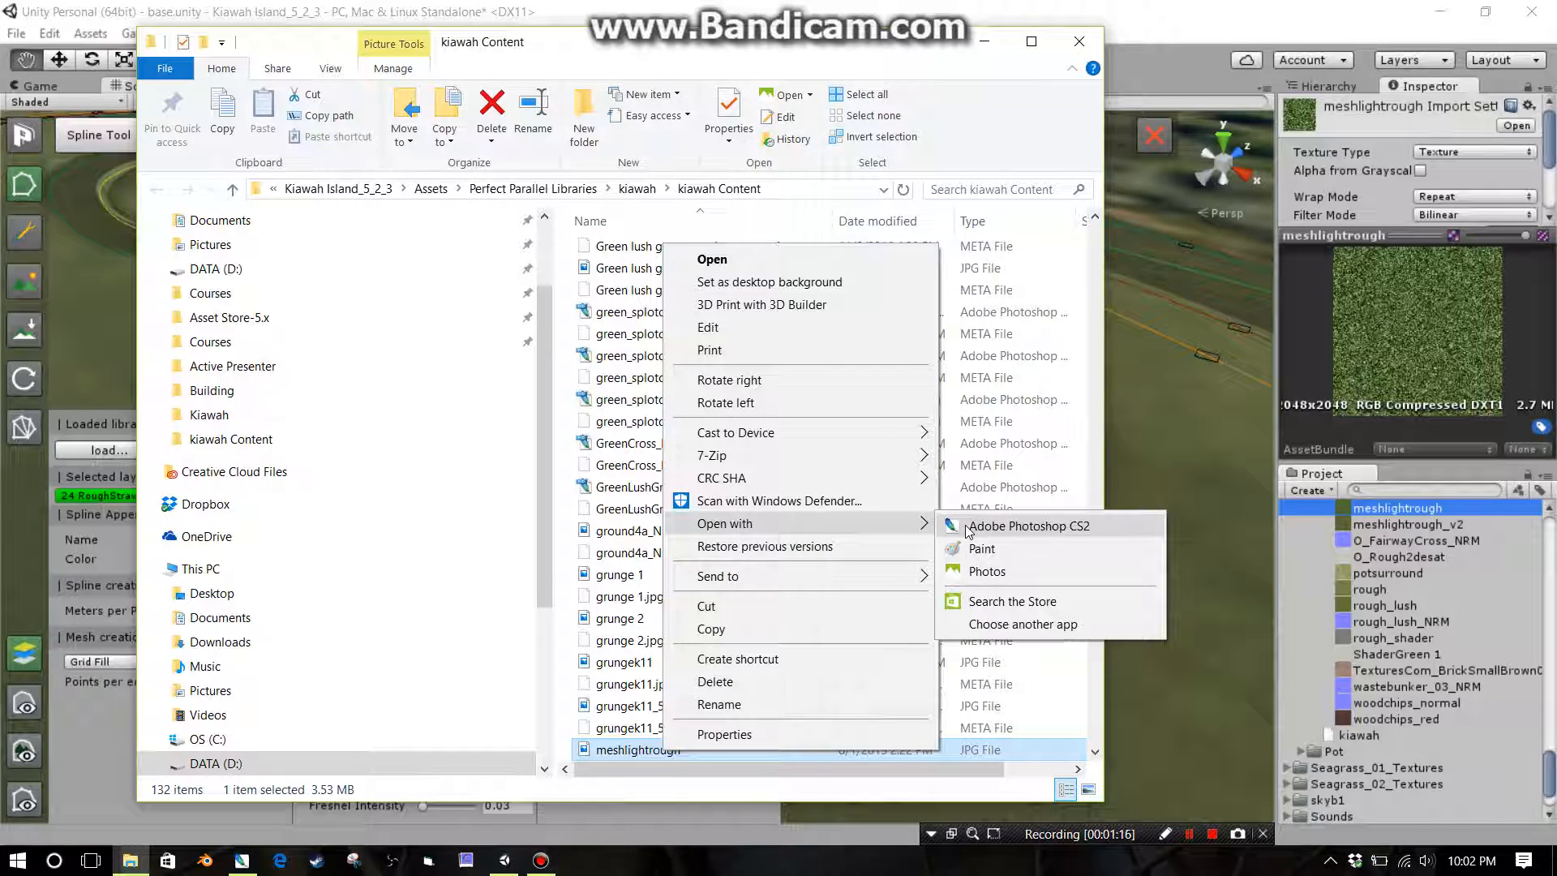
{"action": "left_click", "coordinate": [966, 532]}
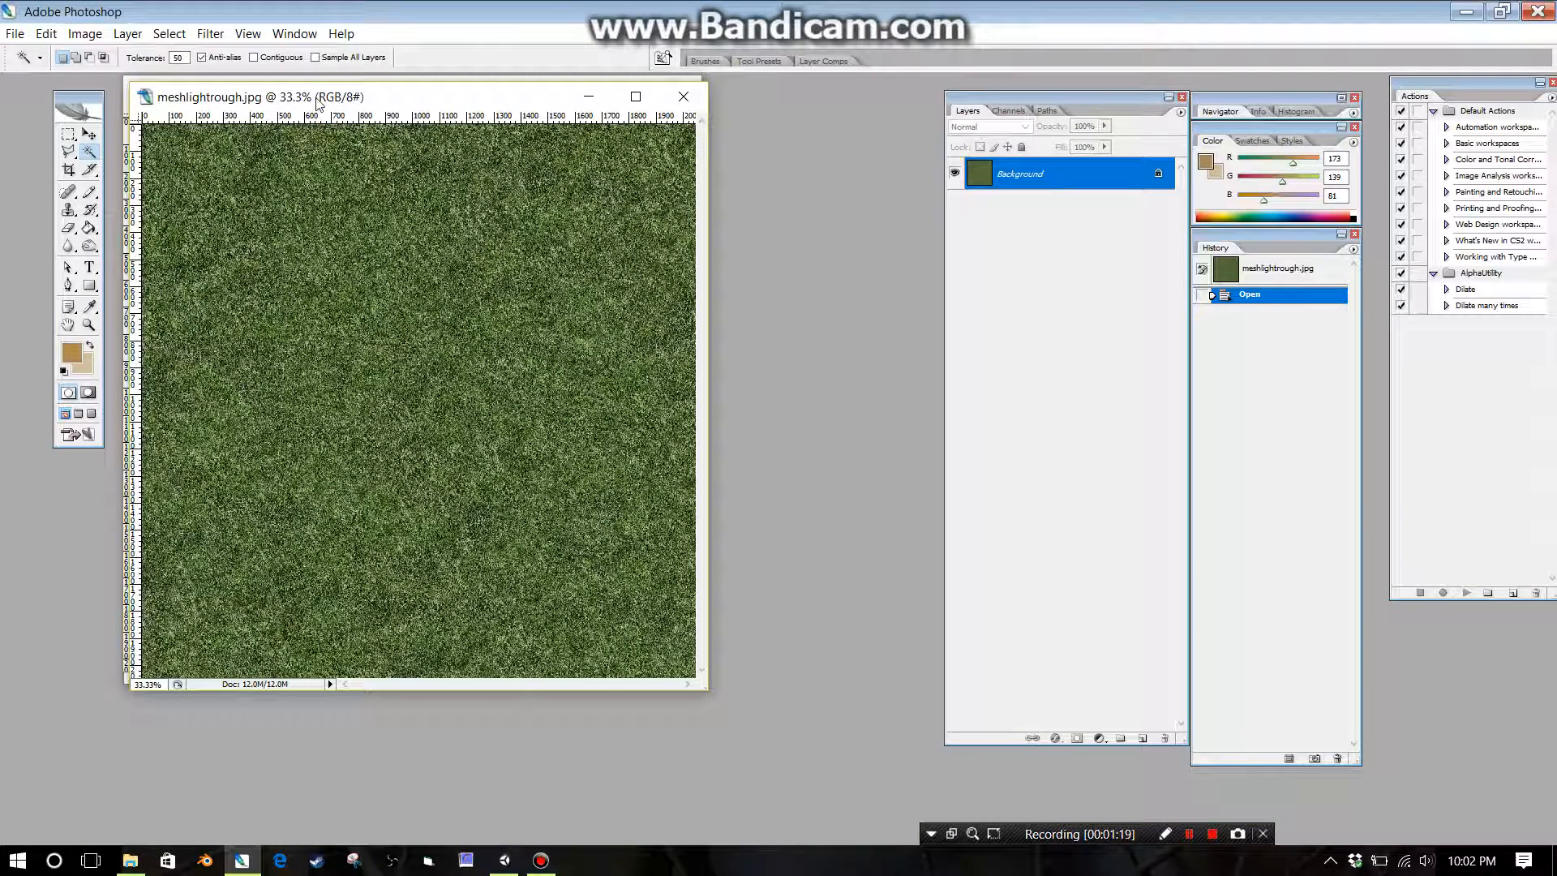
Close the strawlightrough.psd document and enlarge the window of meshlightrough.jpg
{"action": "left_click", "coordinate": [338, 89]}
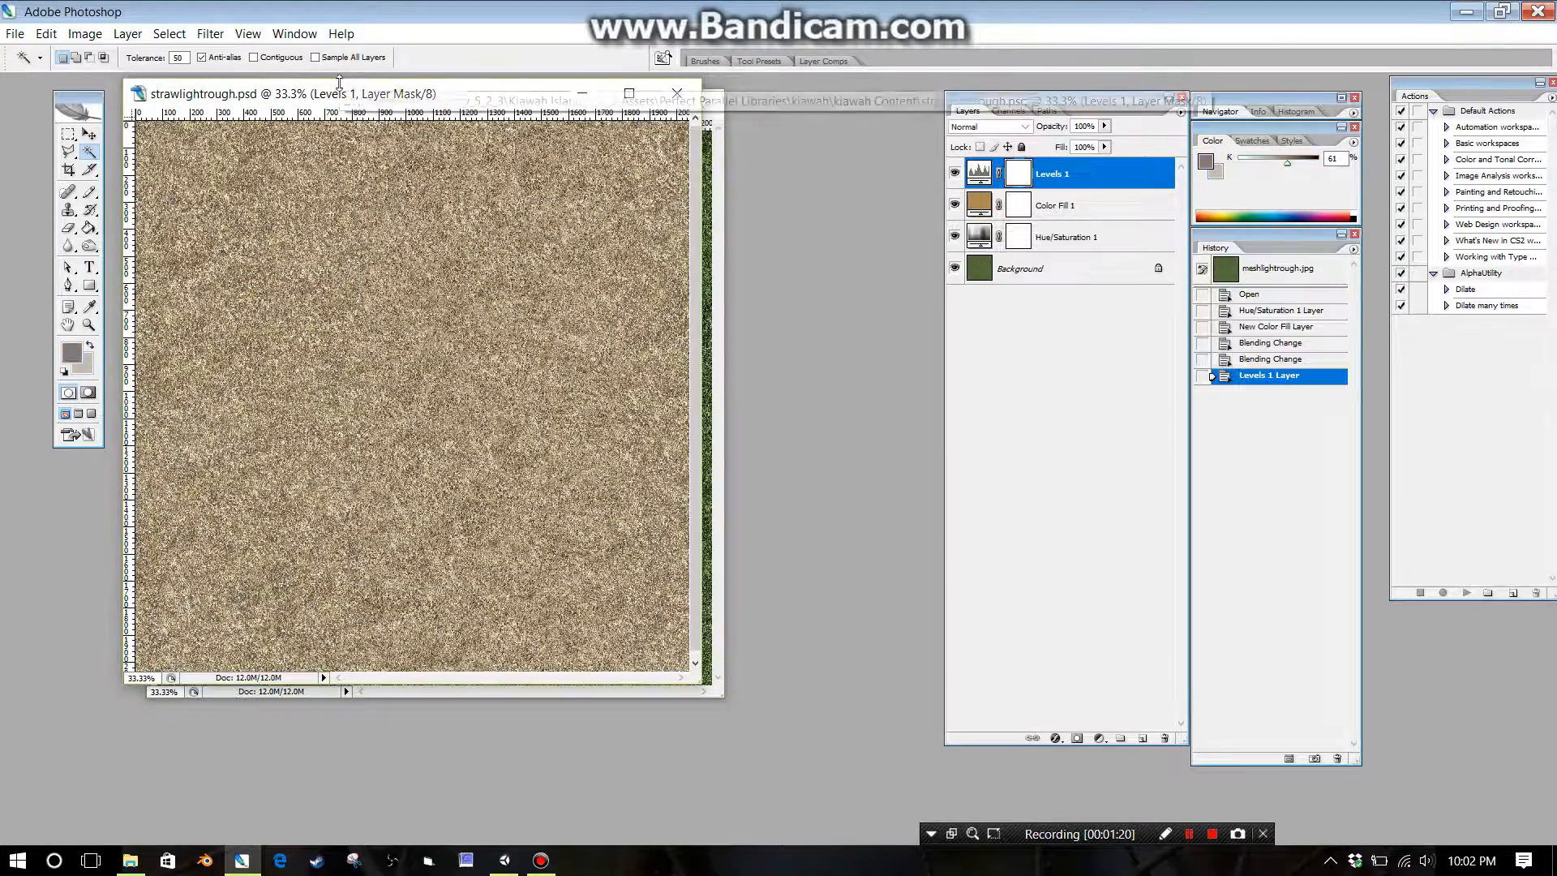
{"action": "left_click", "coordinate": [676, 90]}
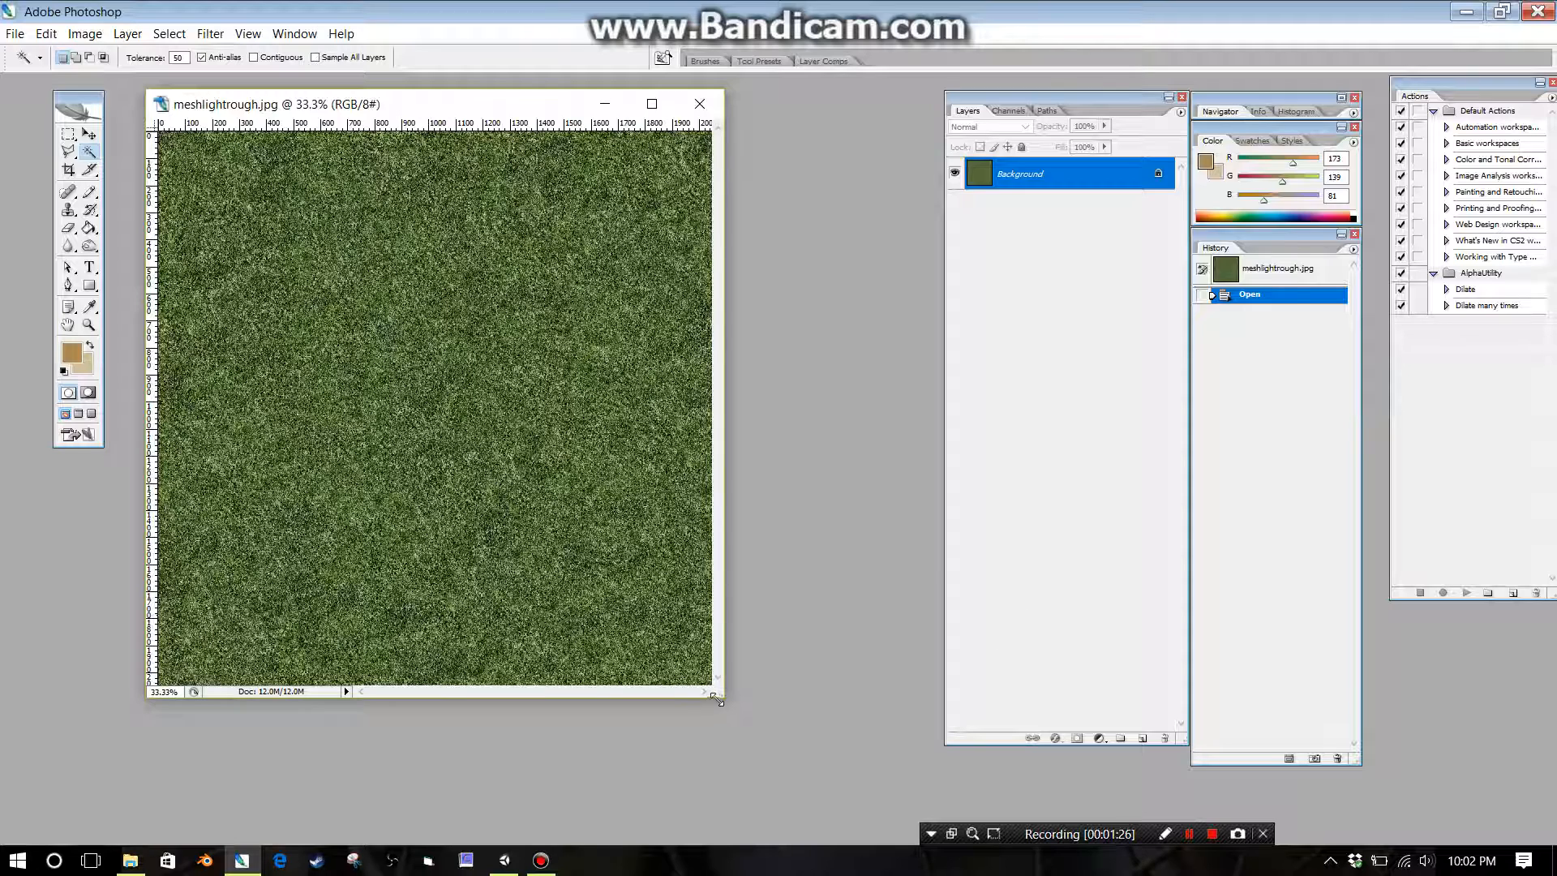
{"action": "left_click_drag", "start_coordinate": [721, 695], "coordinate": [793, 747]}
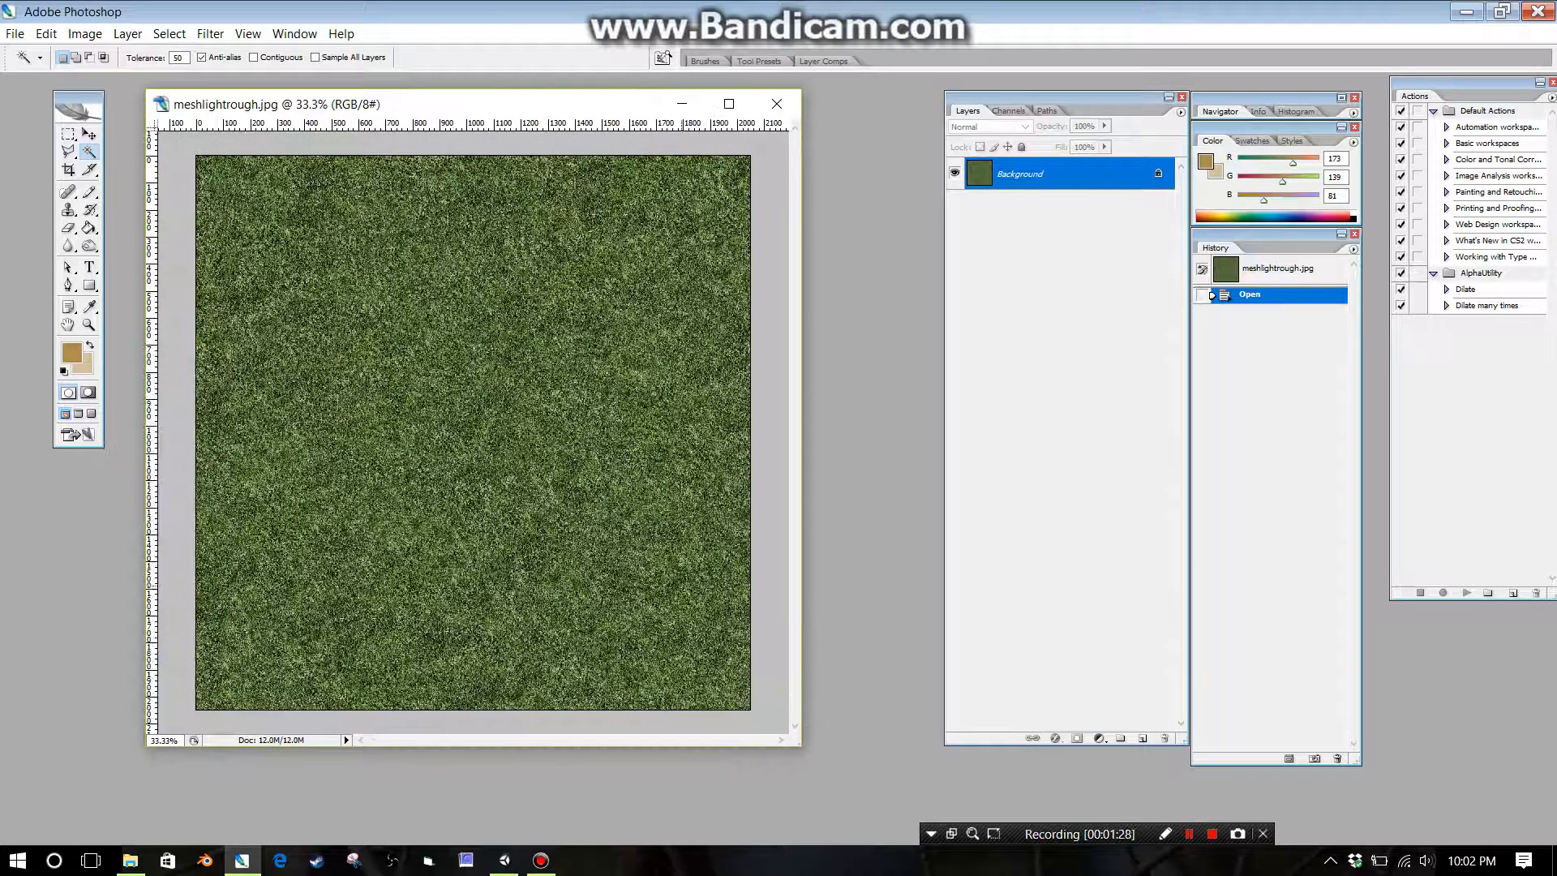
Add a Hue/Saturation adjustment layer above the grass texture with the saturation at -100
{"action": "left_click", "coordinate": [1099, 737]}
{"action": "left_click", "coordinate": [1032, 651]}
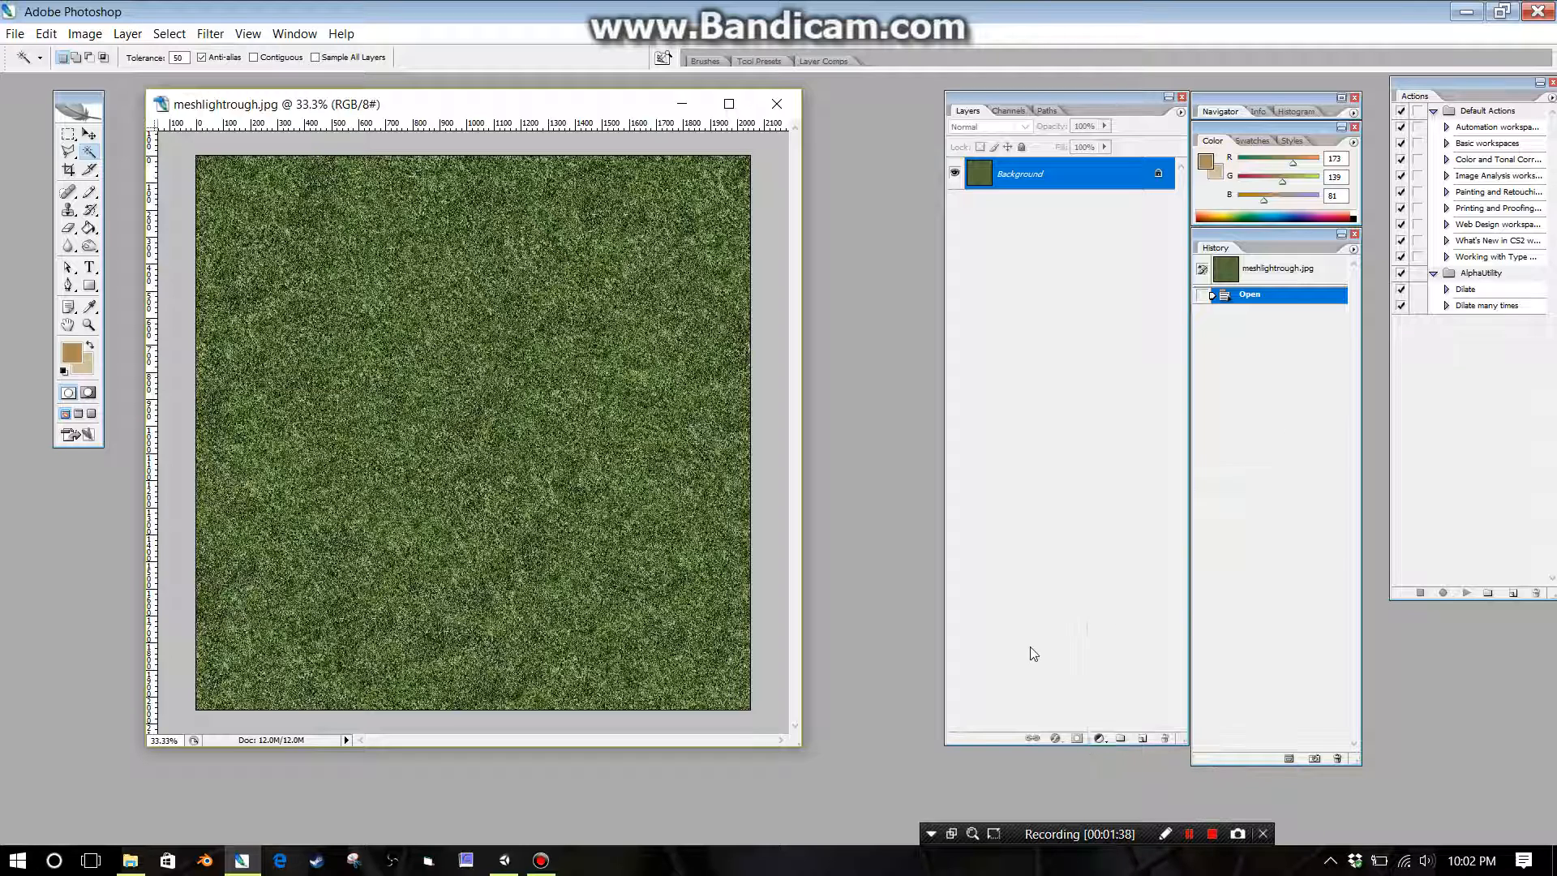
{"action": "left_click", "coordinate": [1099, 738]}
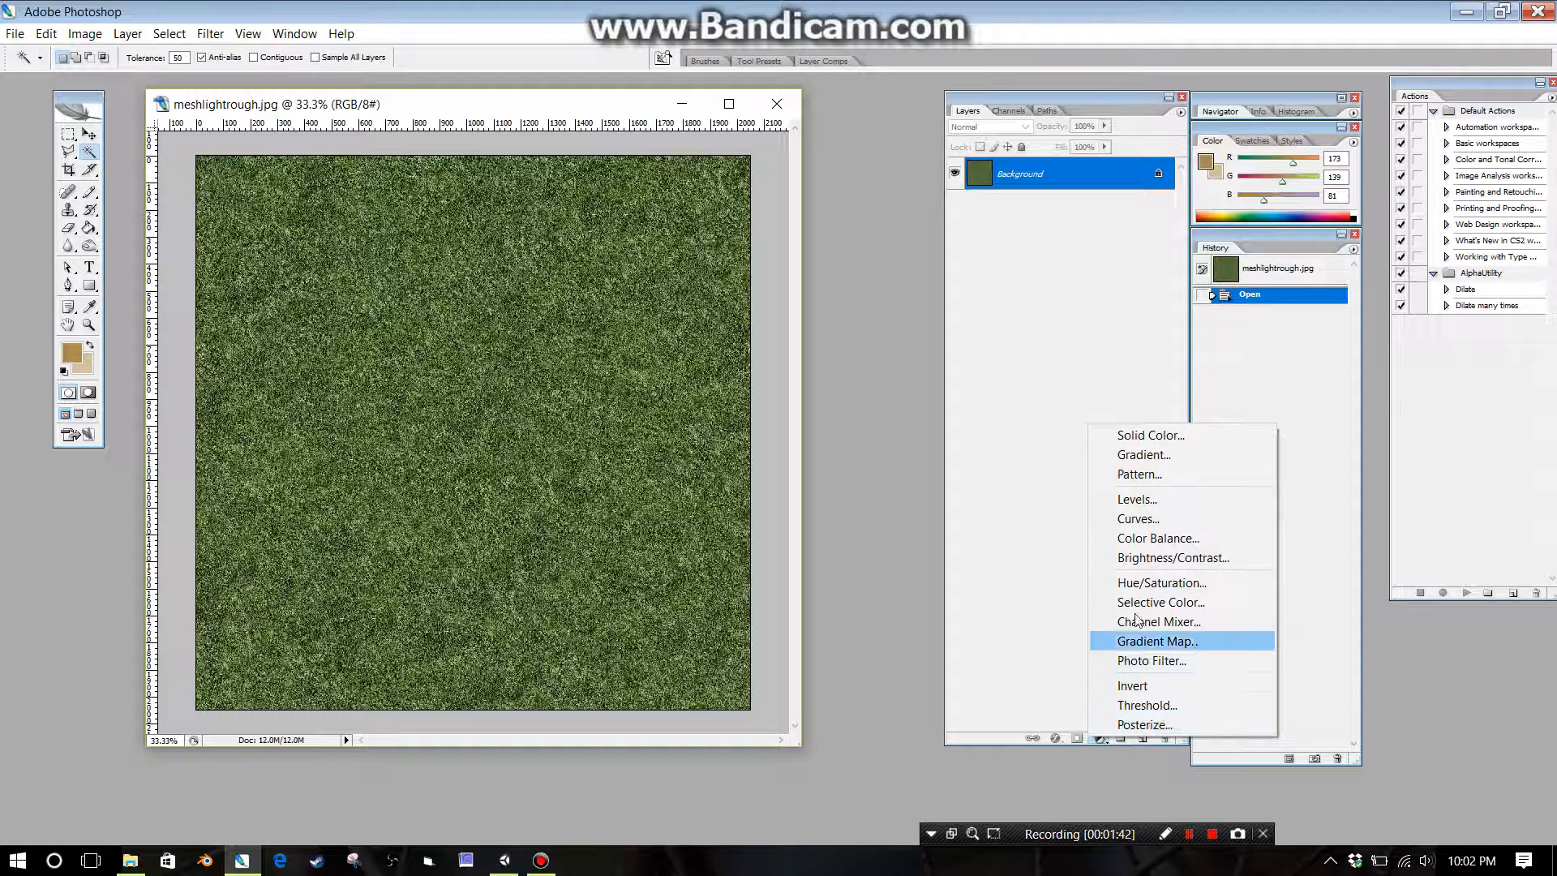
{"action": "left_click", "coordinate": [1144, 584]}
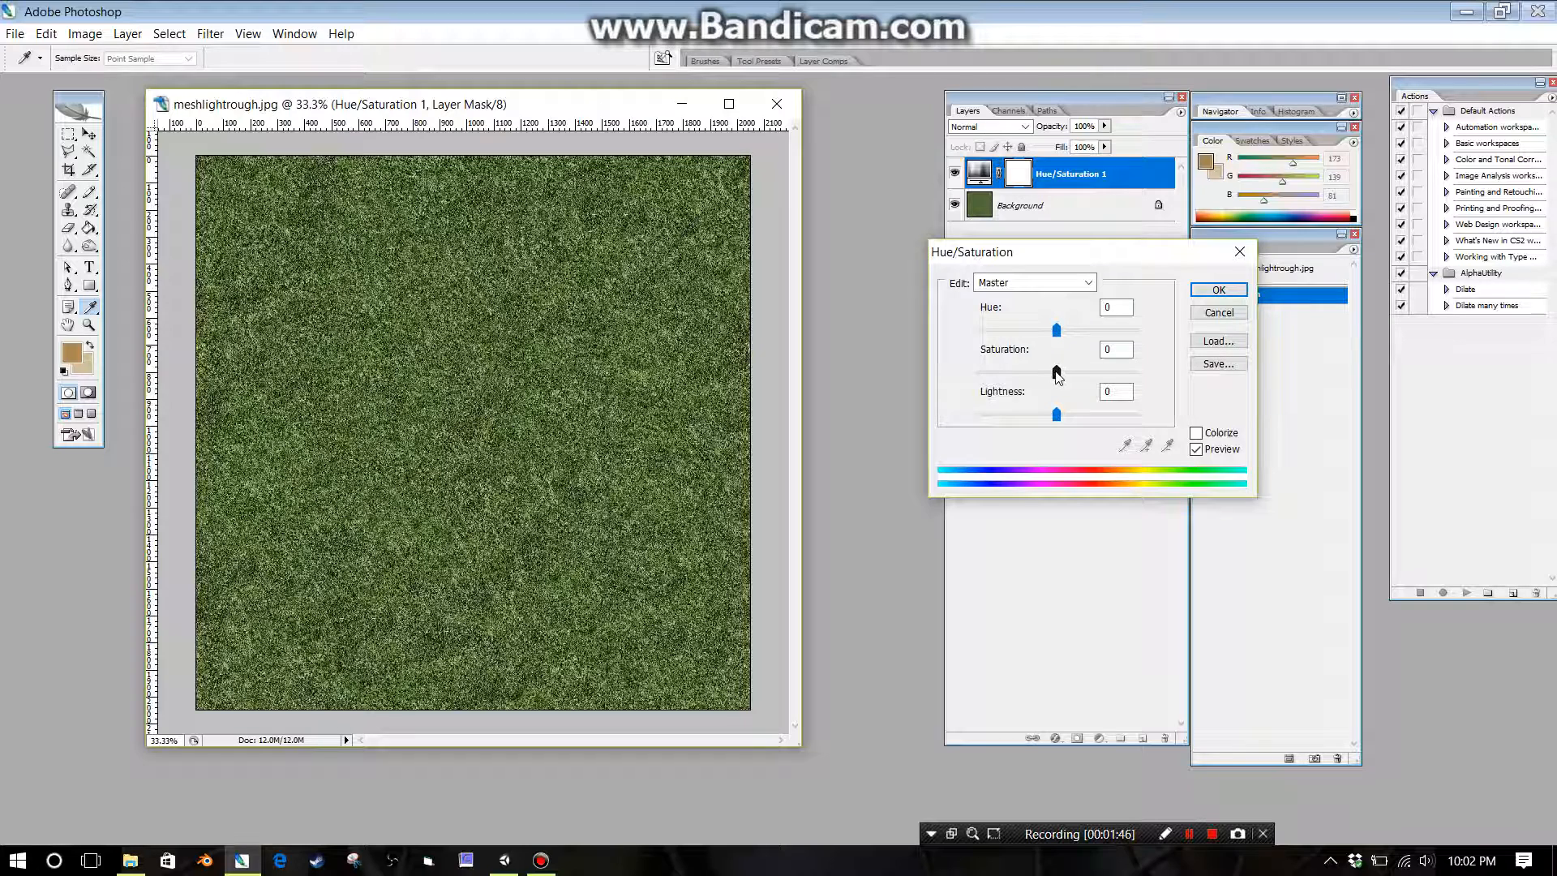
{"action": "left_click_drag", "start_coordinate": [1056, 376], "coordinate": [942, 376]}
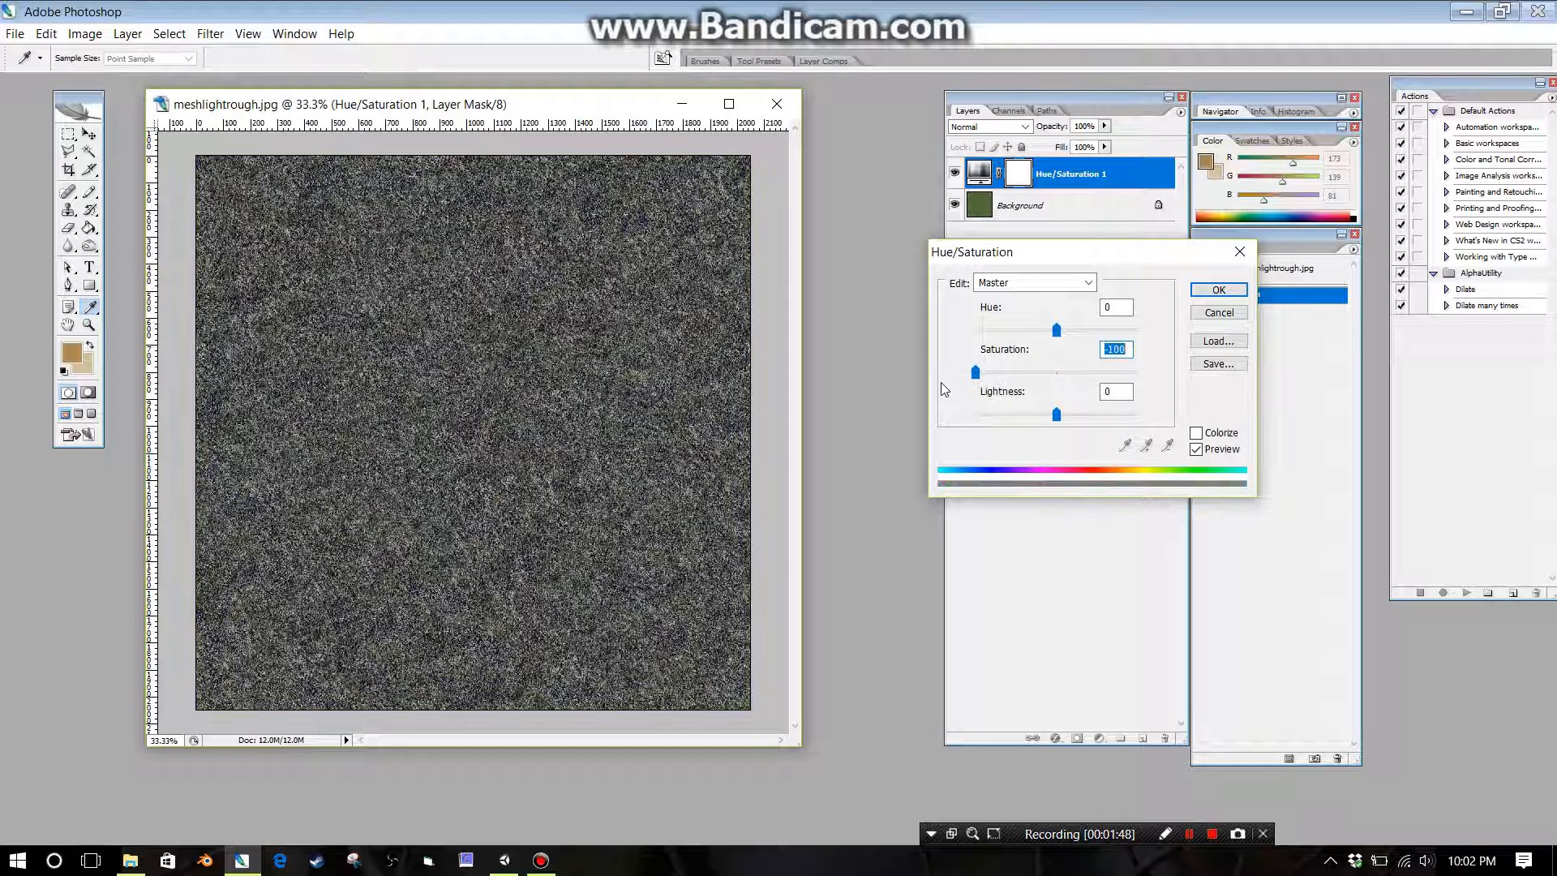
{"action": "left_click", "coordinate": [1218, 290]}
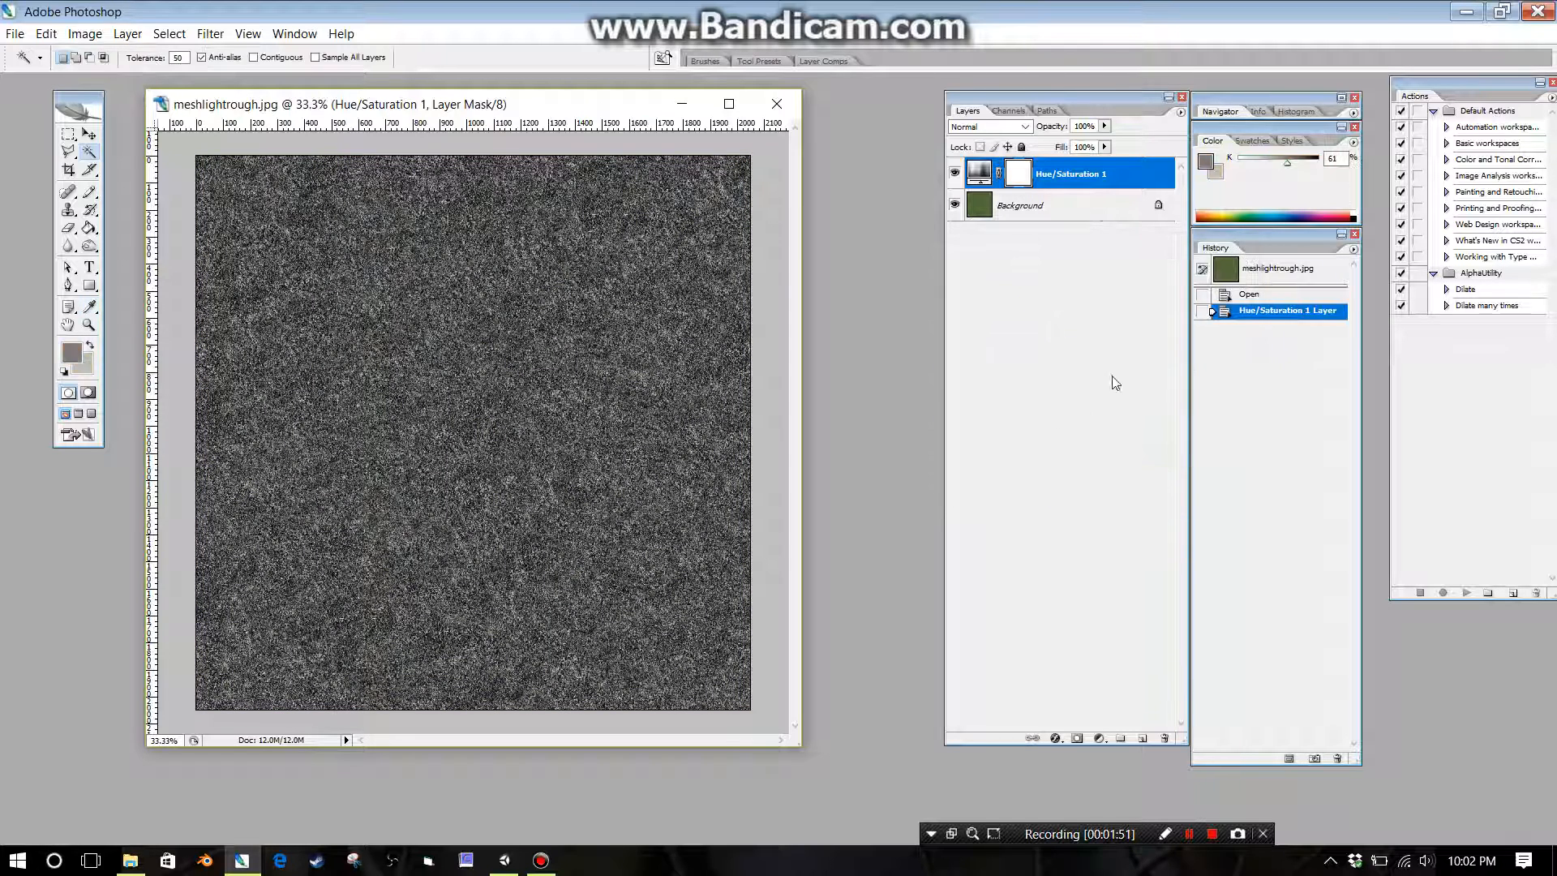
Add a sandy tan solid color fill layer above the Hue/Saturation layer and set its blending mode to Overlay
{"action": "left_click", "coordinate": [1099, 739]}
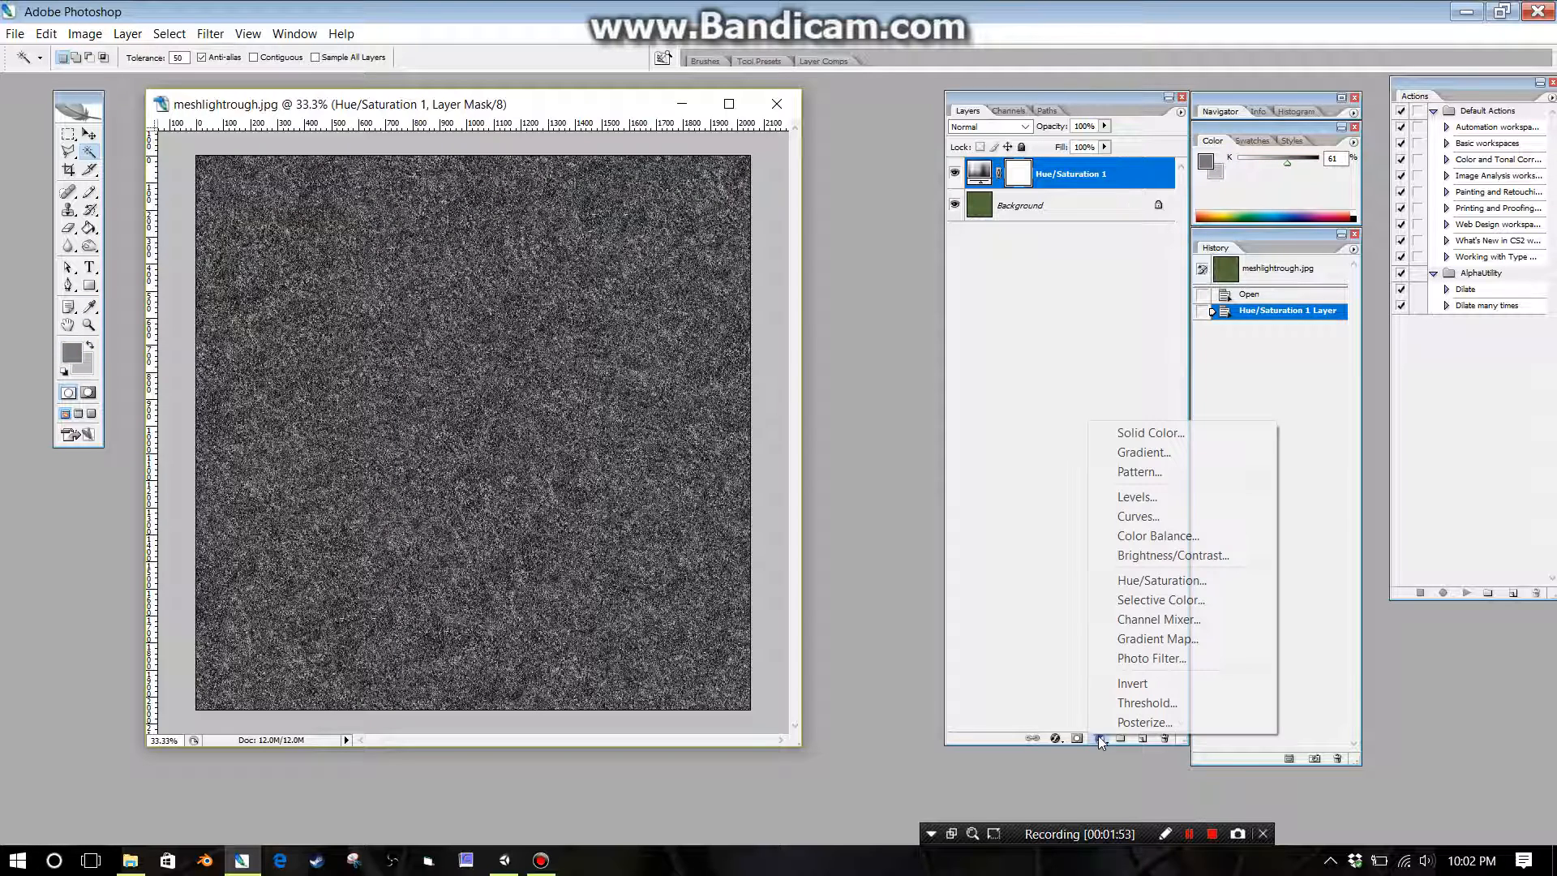
{"action": "left_click", "coordinate": [1151, 433]}
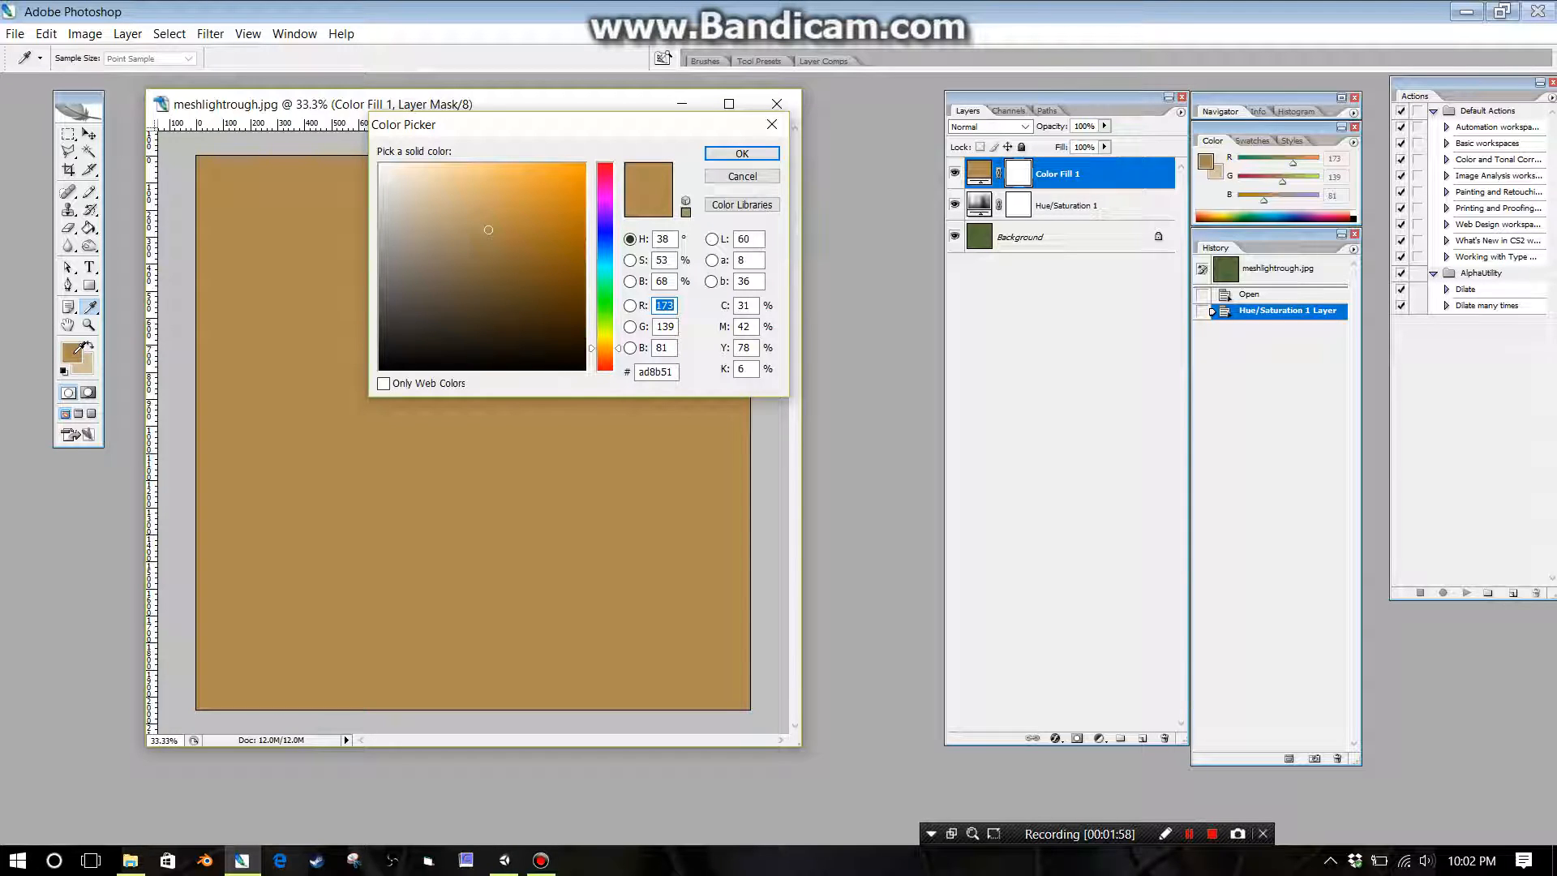
{"action": "left_click", "coordinate": [471, 222]}
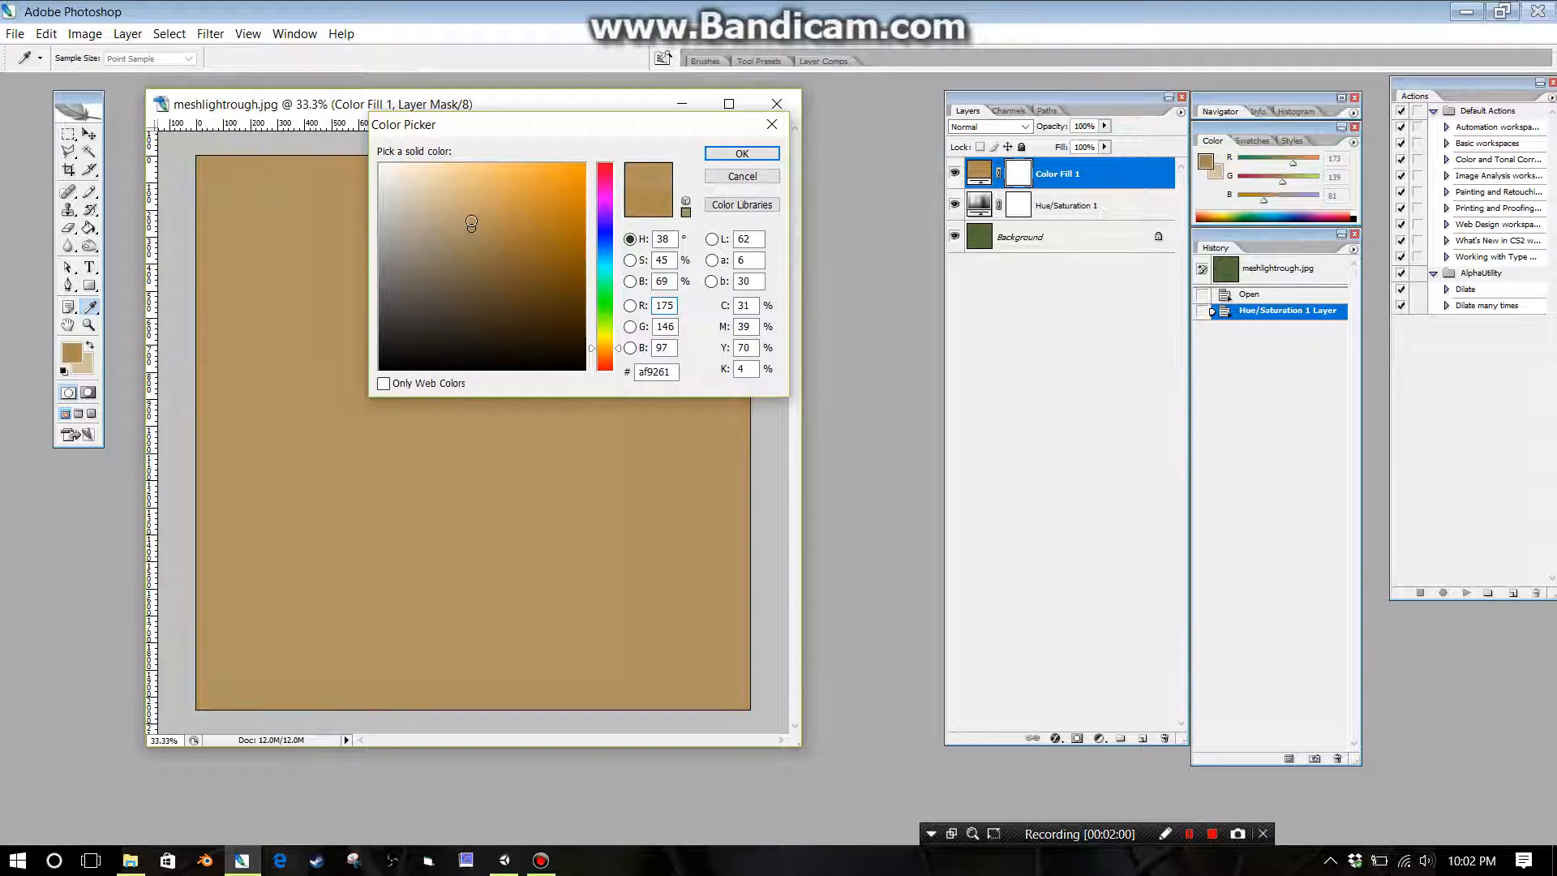
{"action": "left_click", "coordinate": [713, 154]}
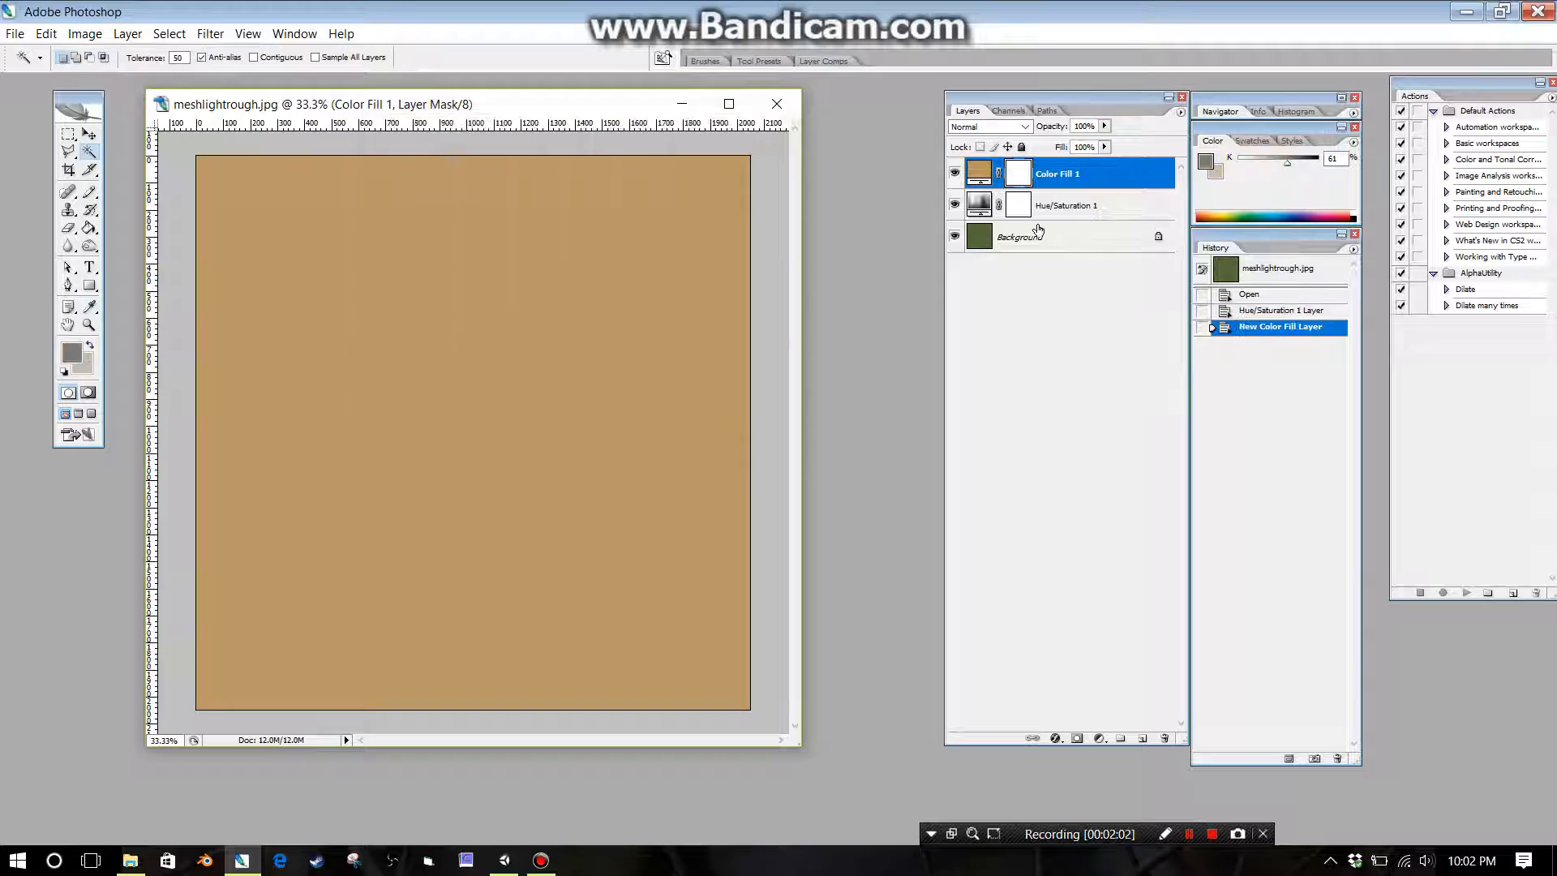
{"action": "left_click", "coordinate": [1024, 127]}
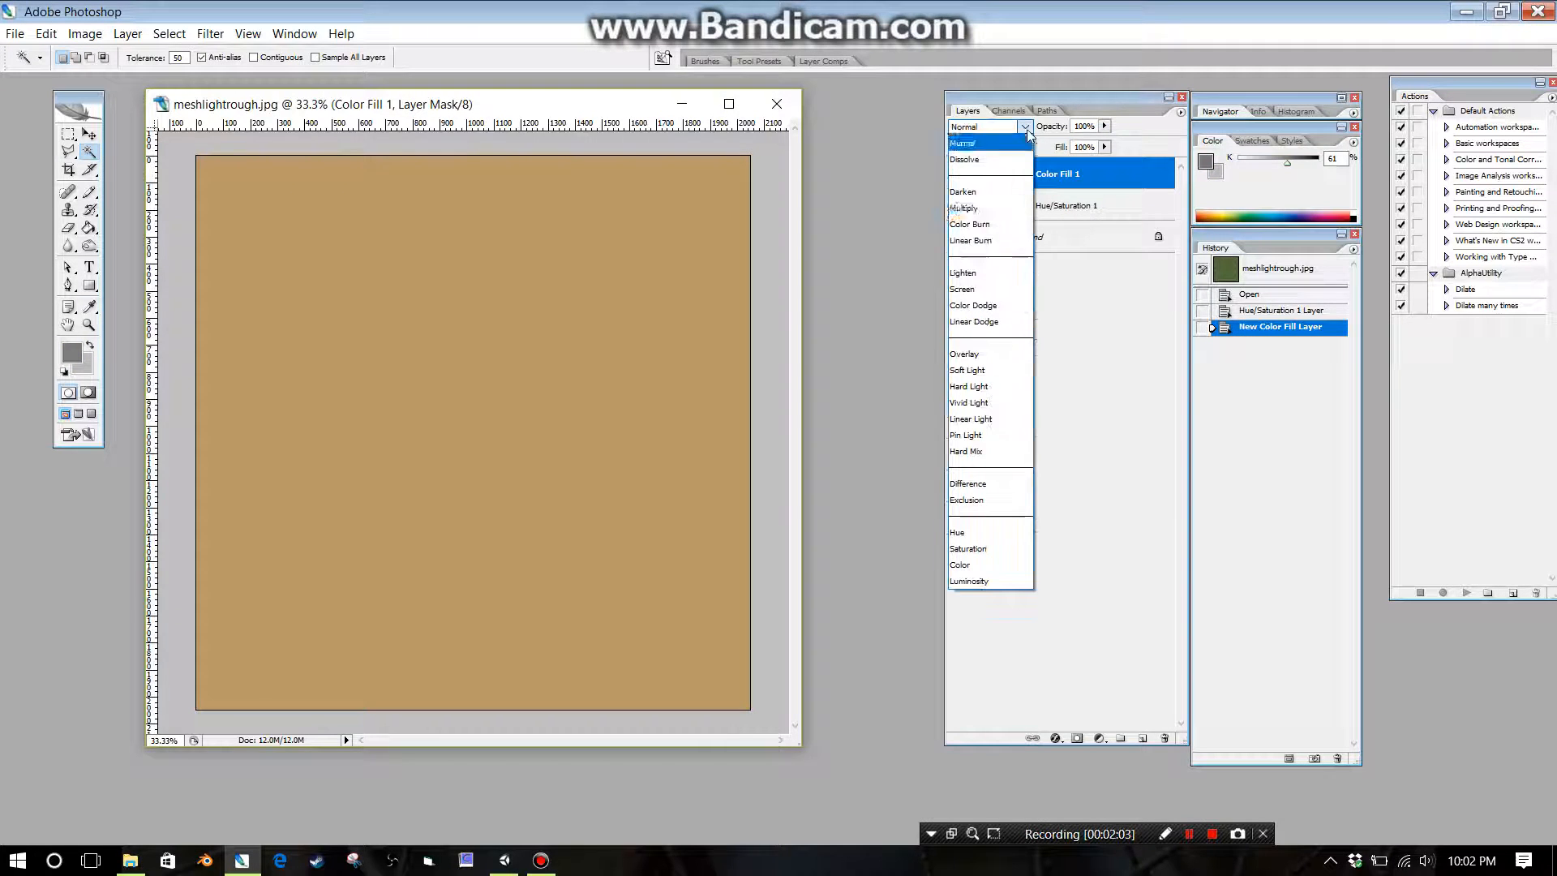
{"action": "left_click", "coordinate": [1010, 353]}
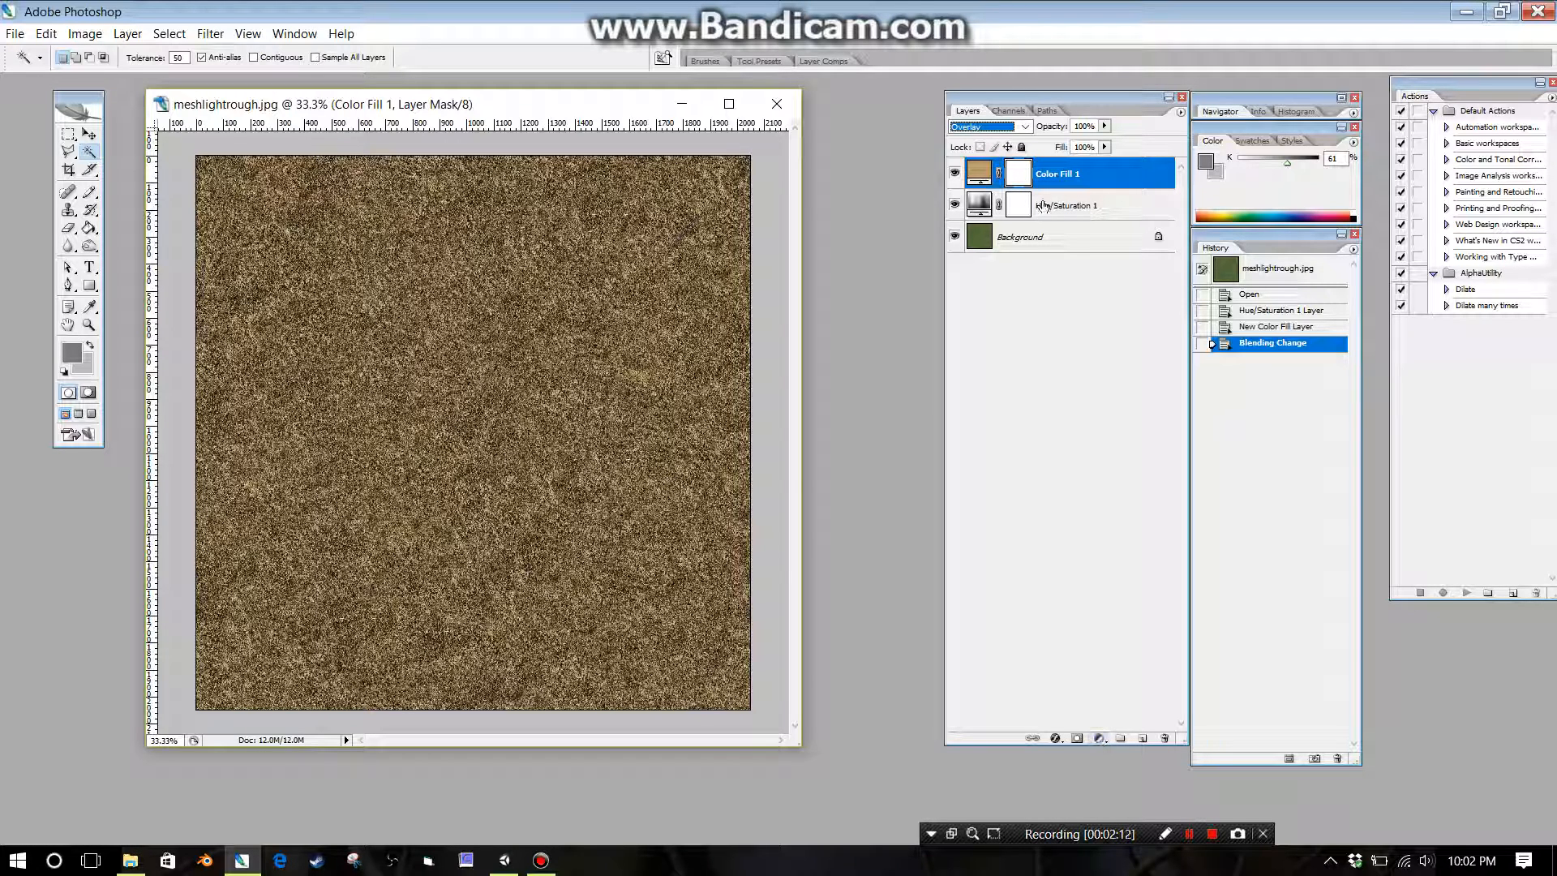
Add a Levels adjustment layer that brightens the texture, with midtone input 1.87 and white input about 199
{"action": "left_click", "coordinate": [1098, 738]}
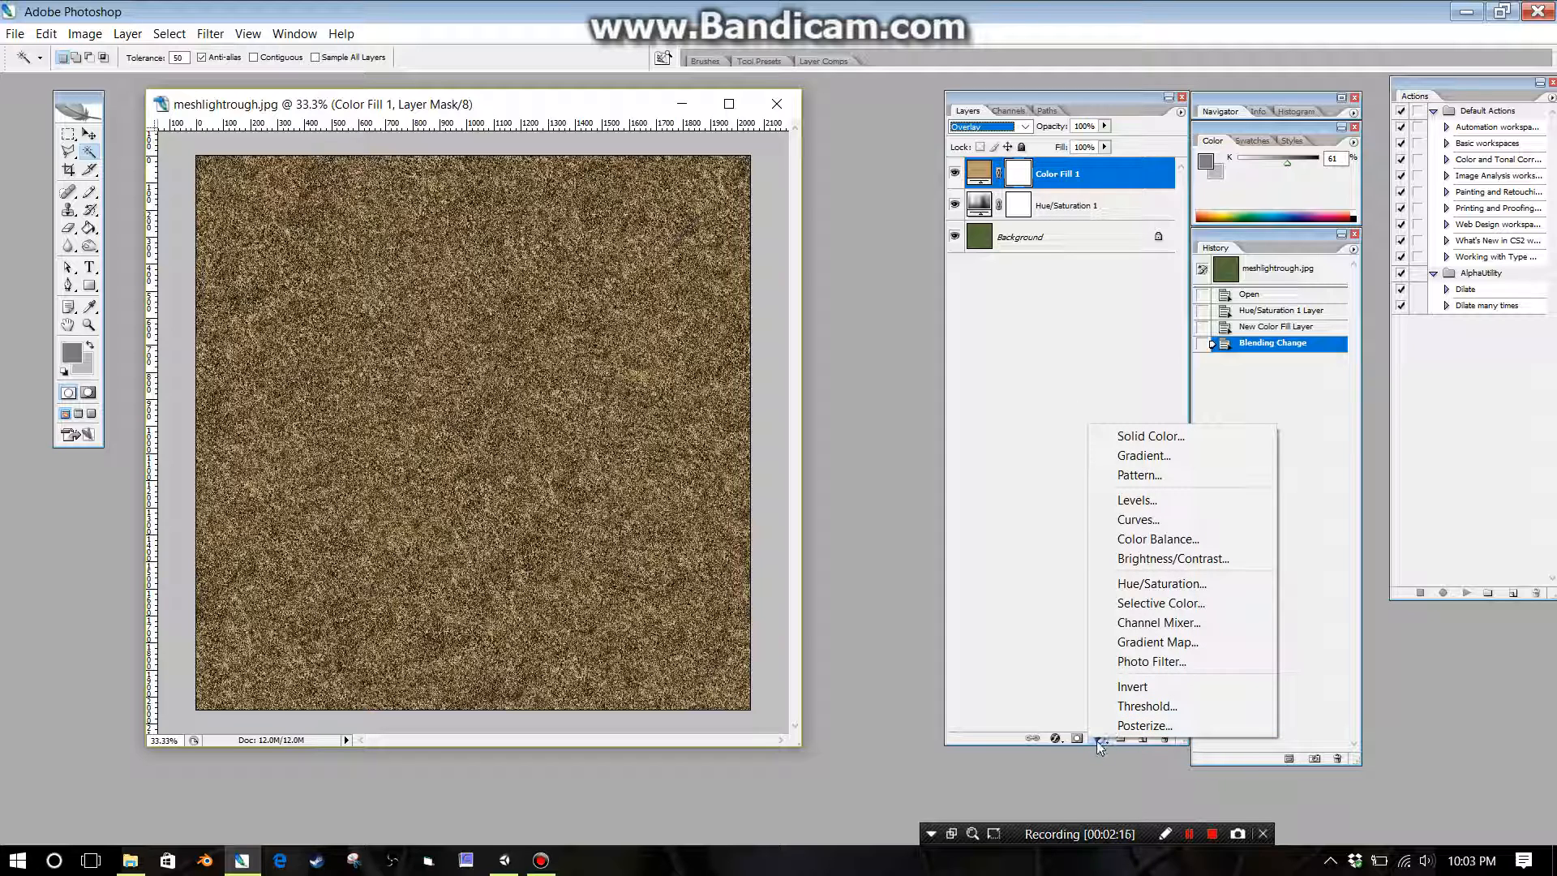
{"action": "left_click", "coordinate": [1123, 501]}
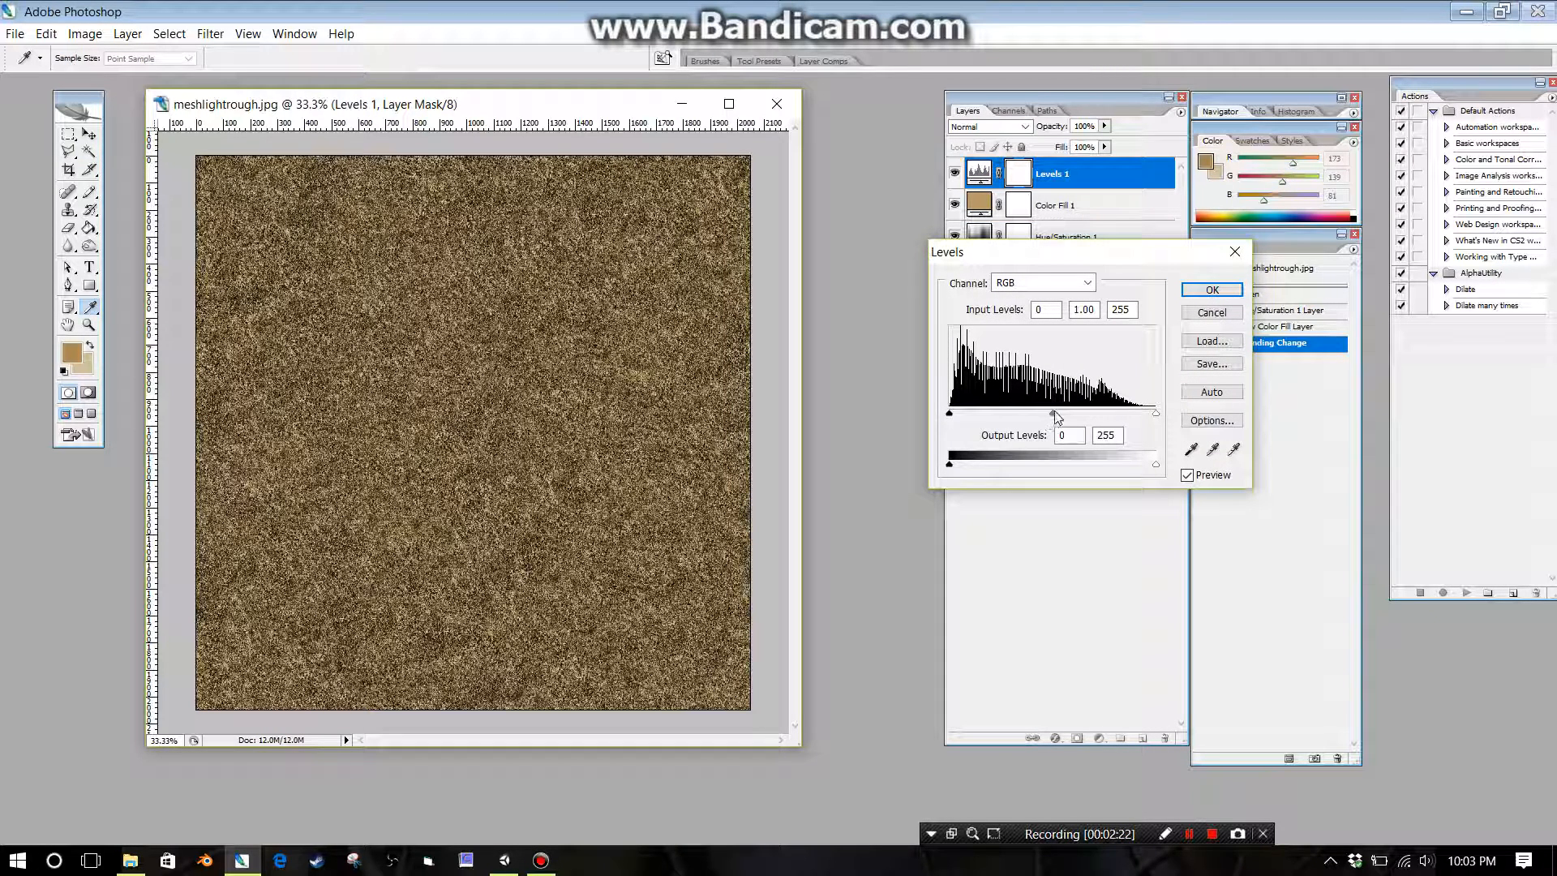
{"action": "left_click_drag", "start_coordinate": [1053, 414], "coordinate": [938, 420]}
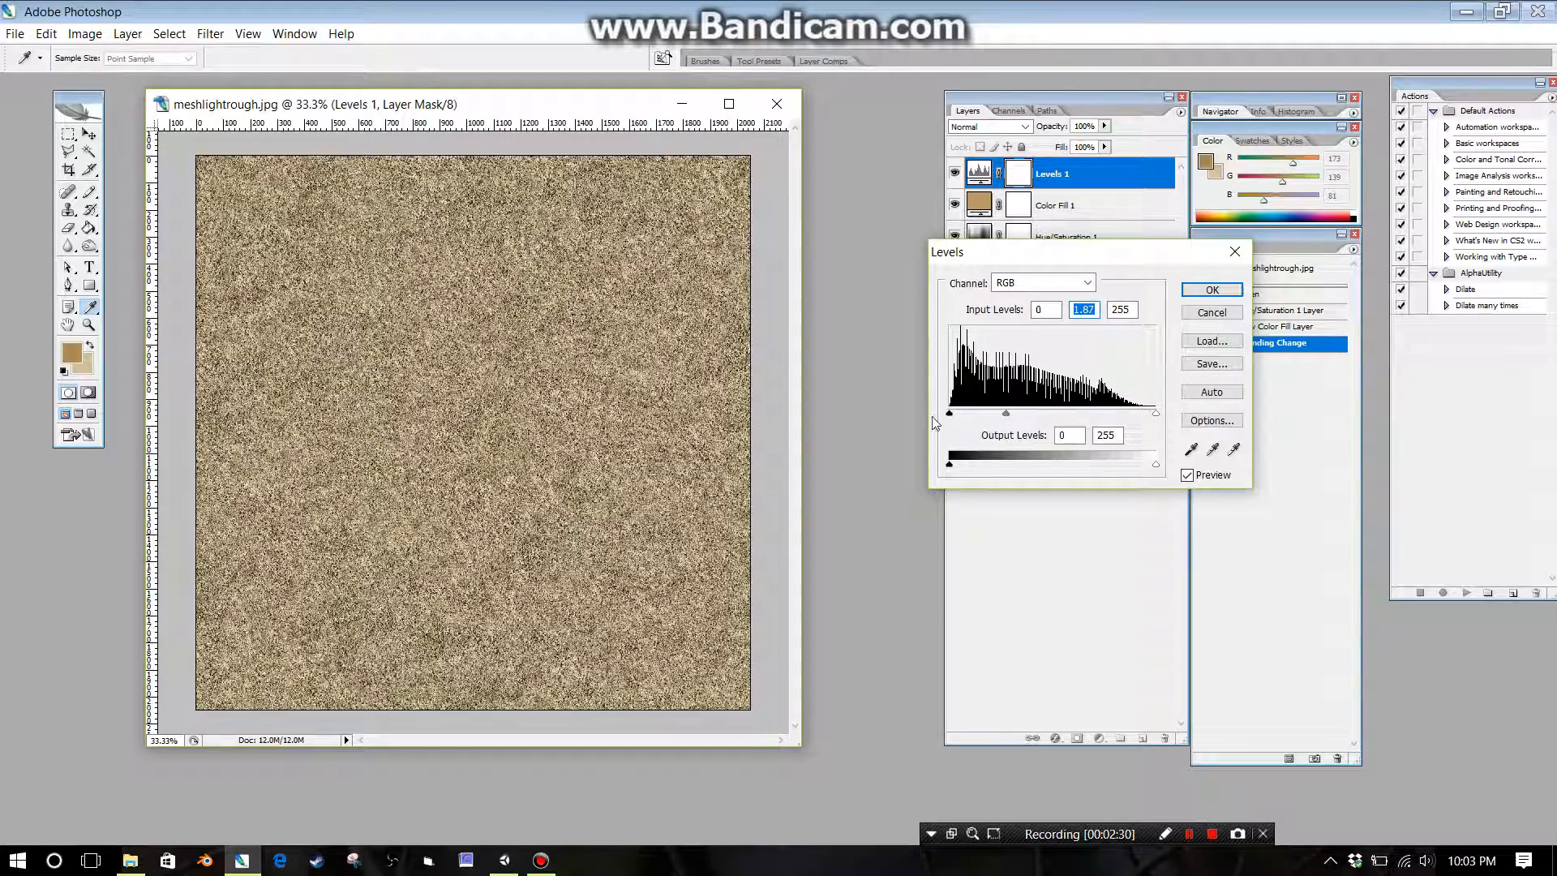
{"action": "left_click_drag", "start_coordinate": [1151, 414], "coordinate": [1117, 422]}
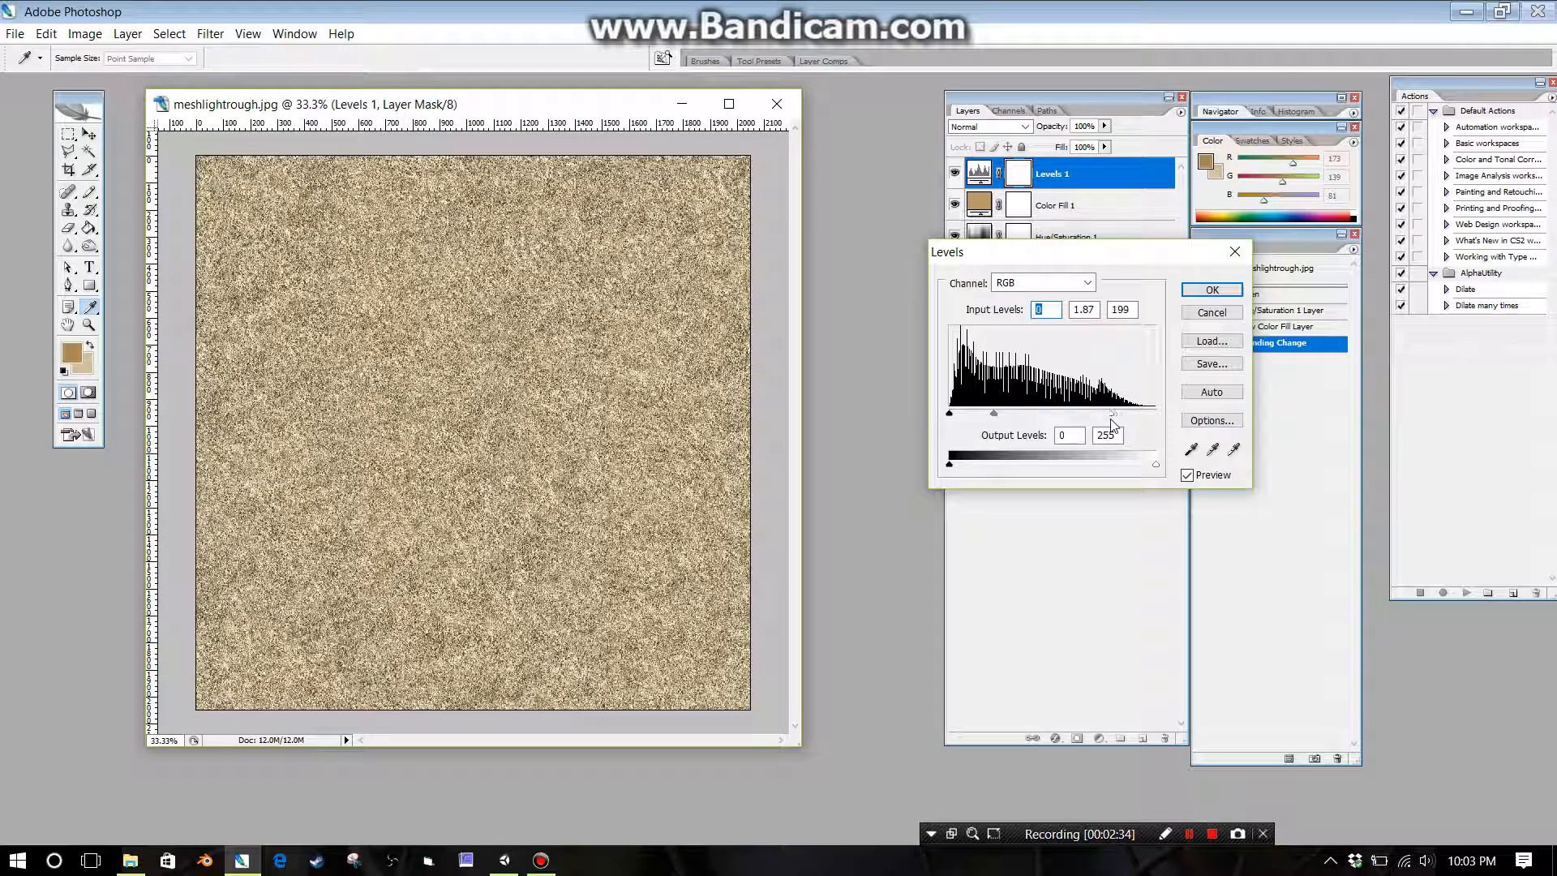
{"action": "left_click", "coordinate": [1114, 415]}
{"action": "left_click", "coordinate": [1189, 290]}
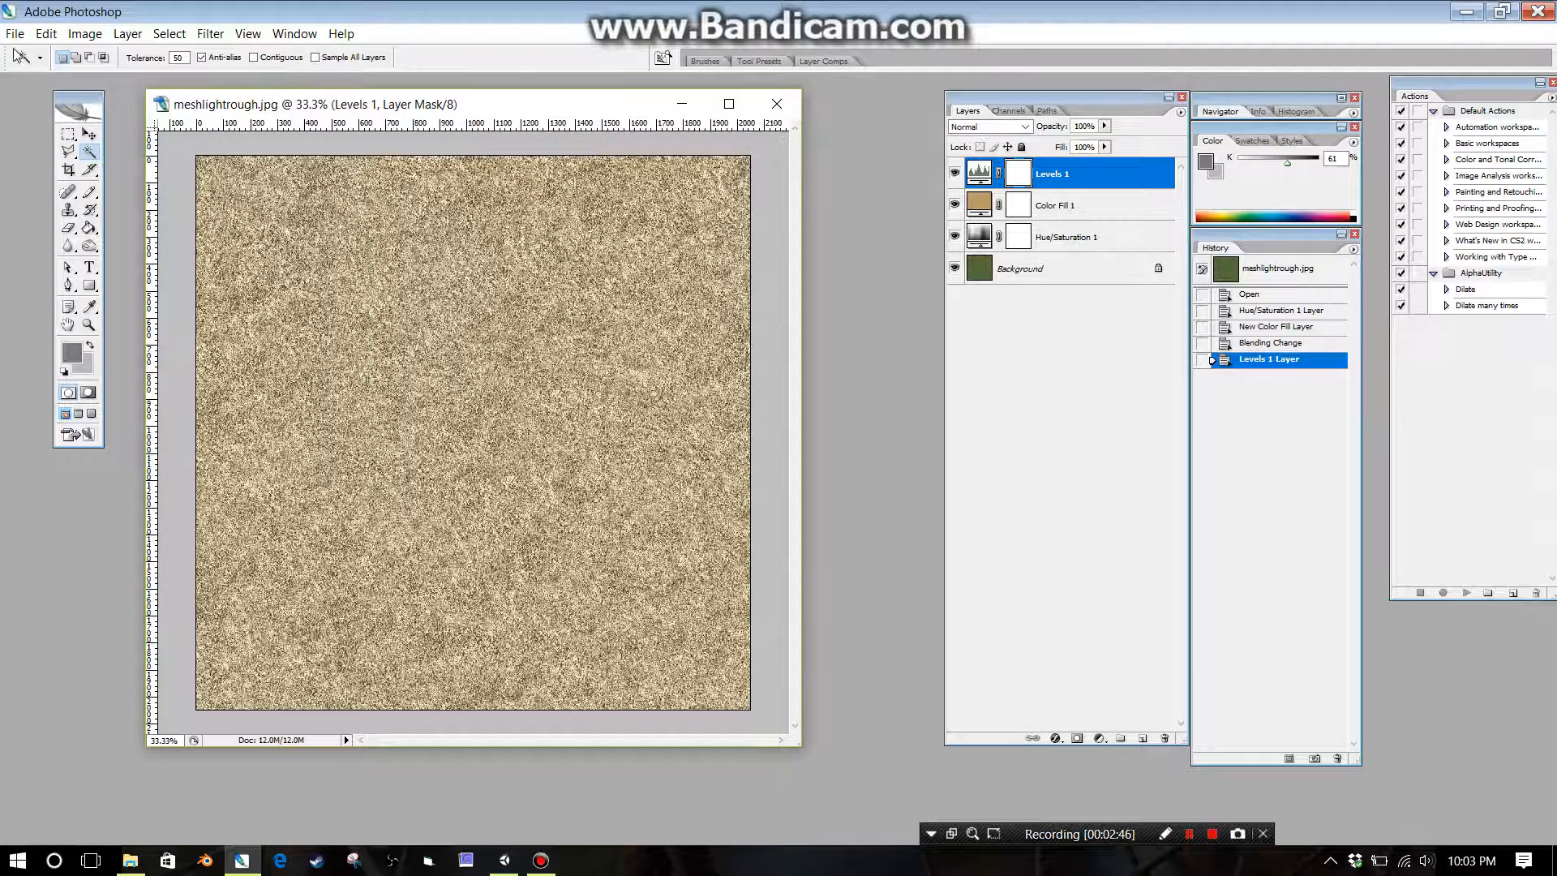
Save the recolored texture as a layered Photoshop file named strawlightrough in the kiawah Content folder, with Maximize compatibility on
{"action": "left_click", "coordinate": [15, 33]}
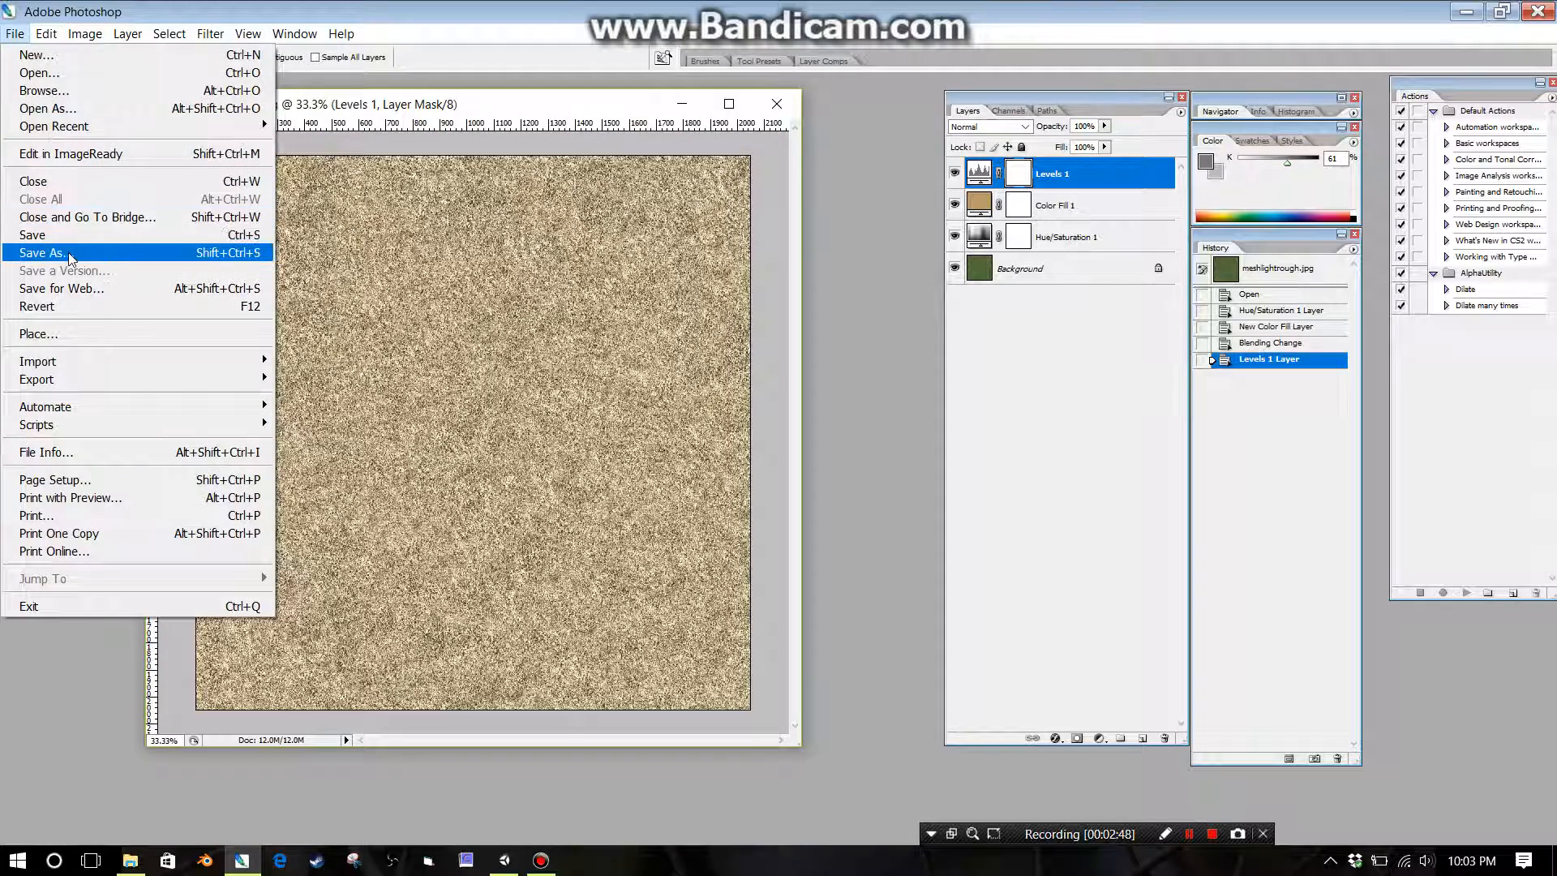
{"action": "left_click", "coordinate": [47, 252]}
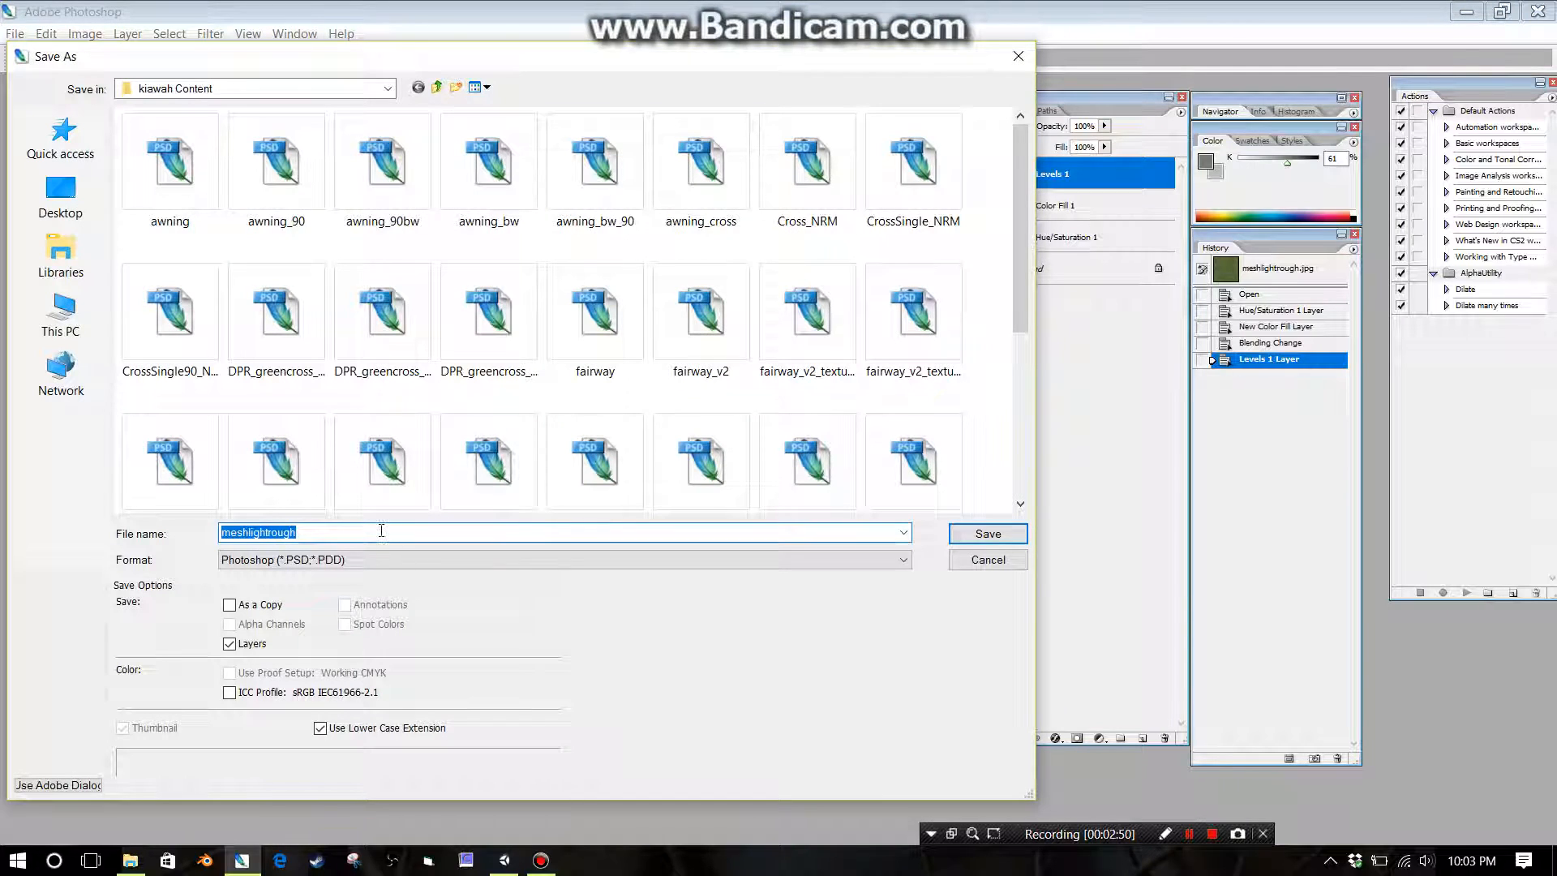
{"action": "left_click", "coordinate": [351, 535]}
{"action": "left_click_drag", "start_coordinate": [350, 535], "coordinate": [113, 516]}
{"action": "type", "text": "strawlightrough"}
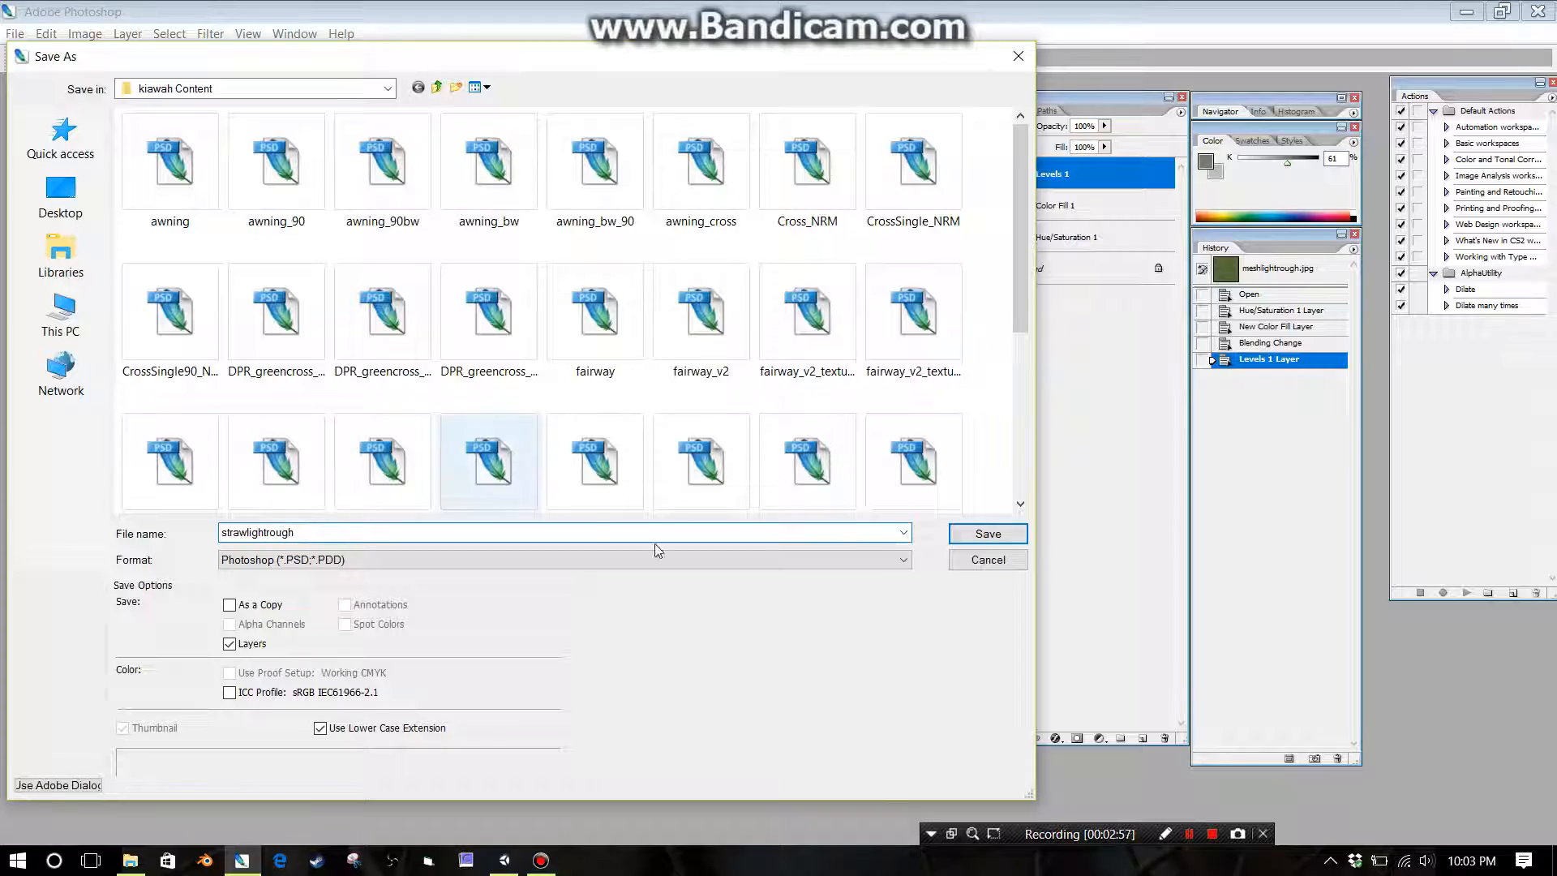
{"action": "left_click", "coordinate": [988, 534]}
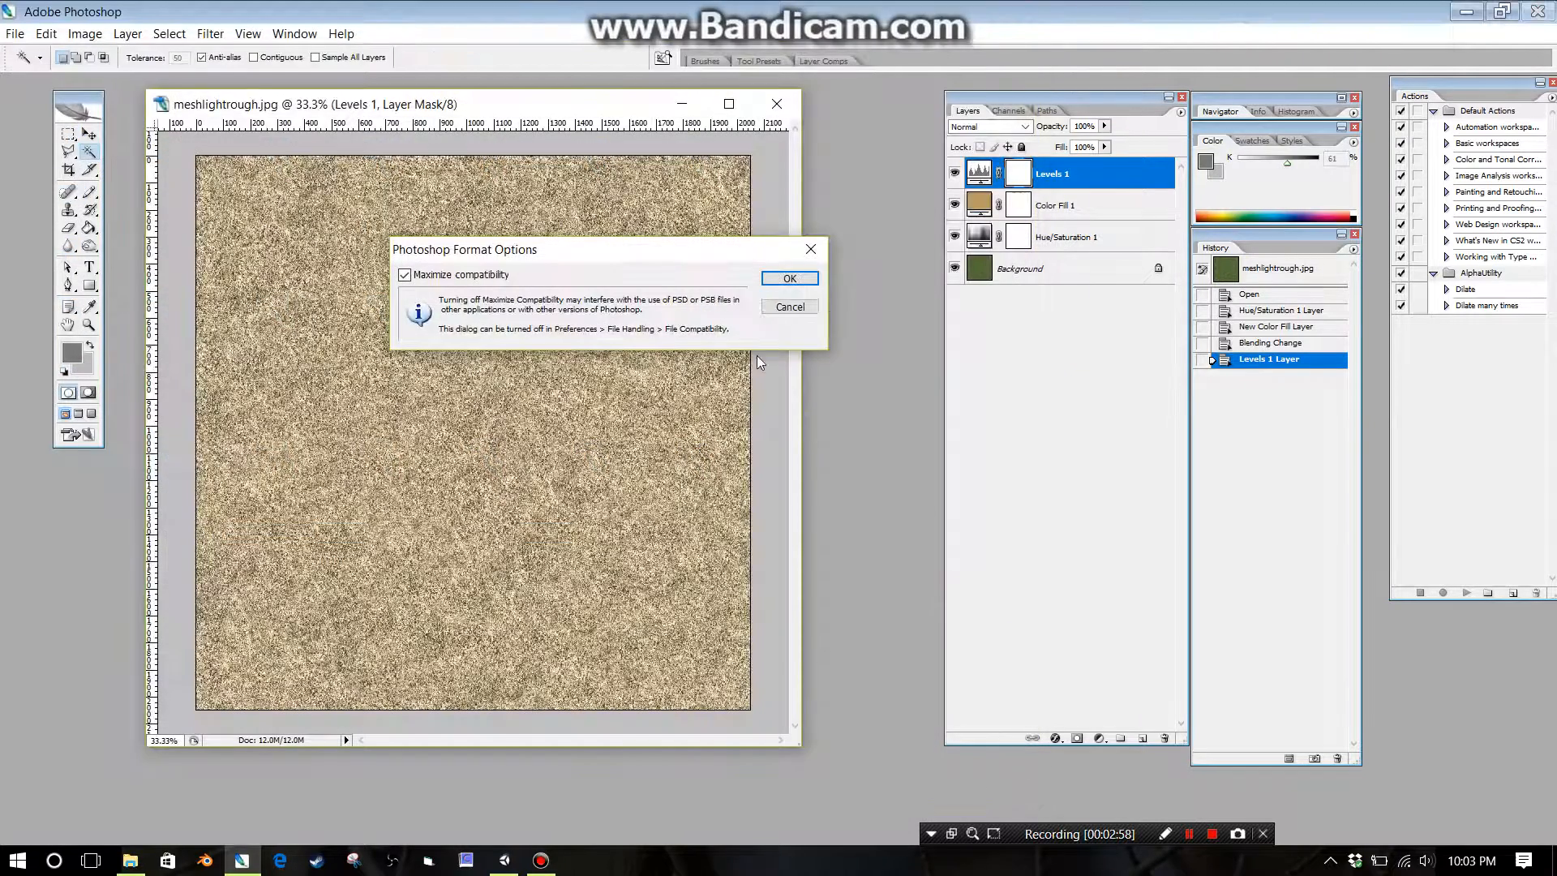
{"action": "left_click", "coordinate": [778, 278]}
Return to Unity, close the file browser window, and assign the strawlightrough texture as Texture 2 of the RoughStraw layer
{"action": "left_click", "coordinate": [1458, 16]}
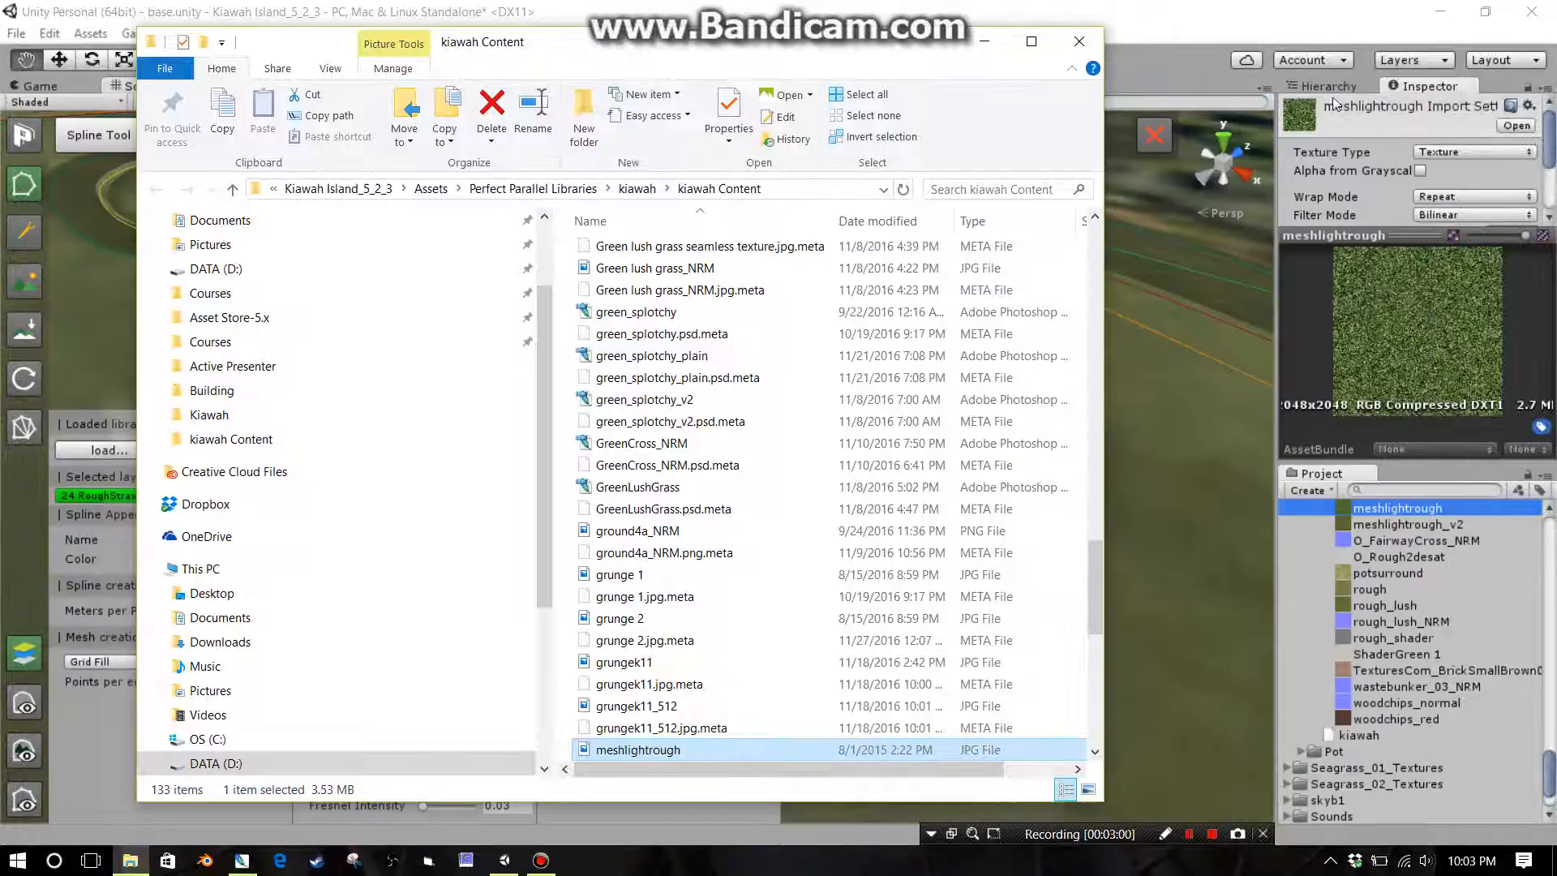
{"action": "left_click", "coordinate": [1079, 47]}
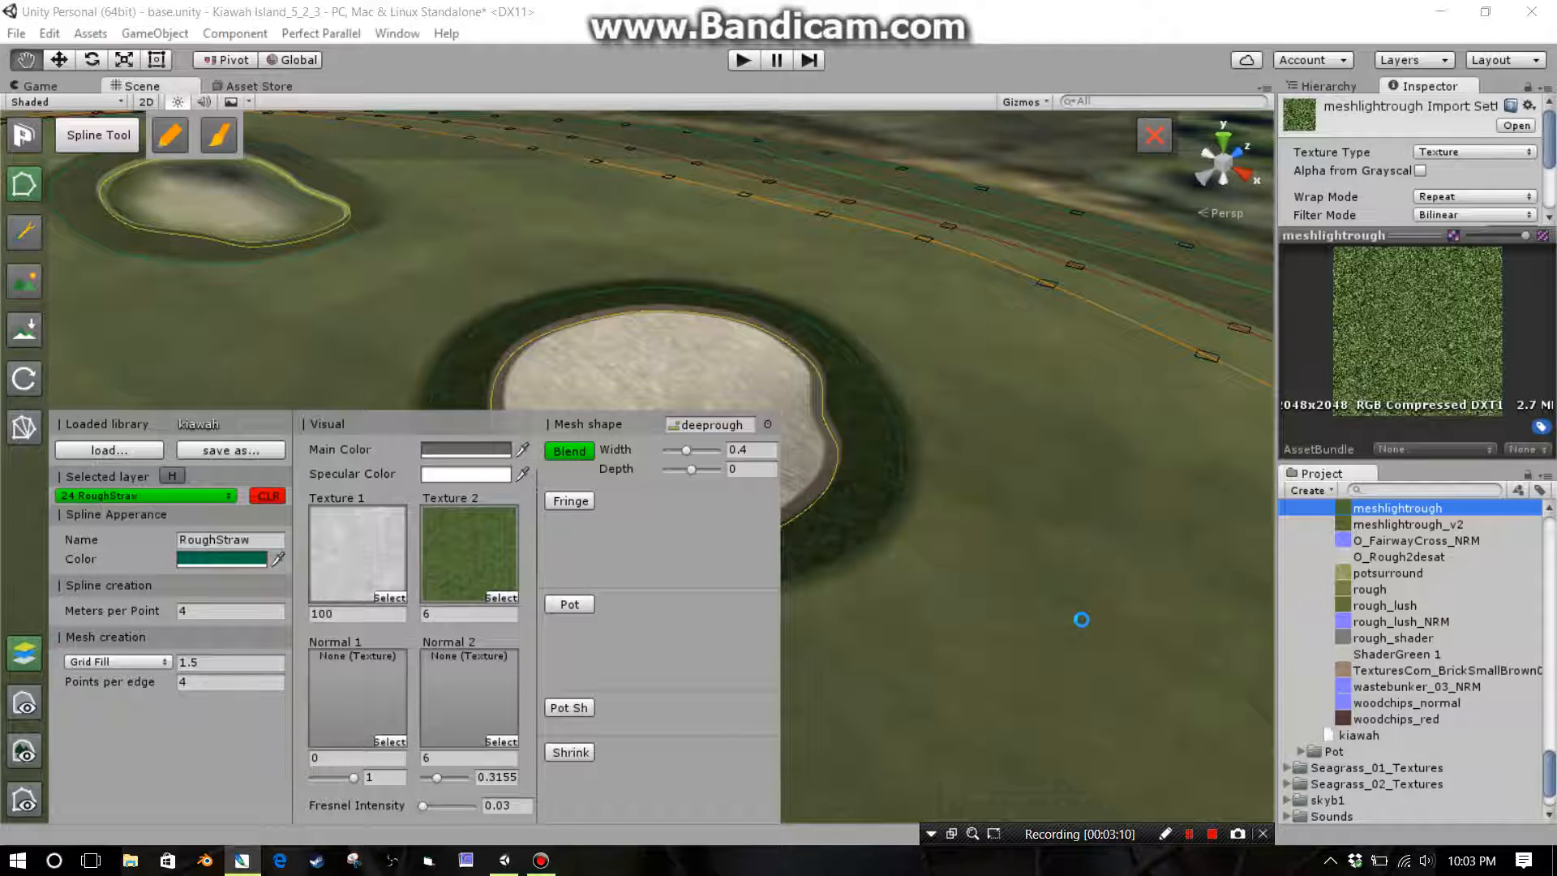
{"action": "scroll", "coordinate": [1402, 612], "scroll_direction": "up", "scroll_amount": 5}
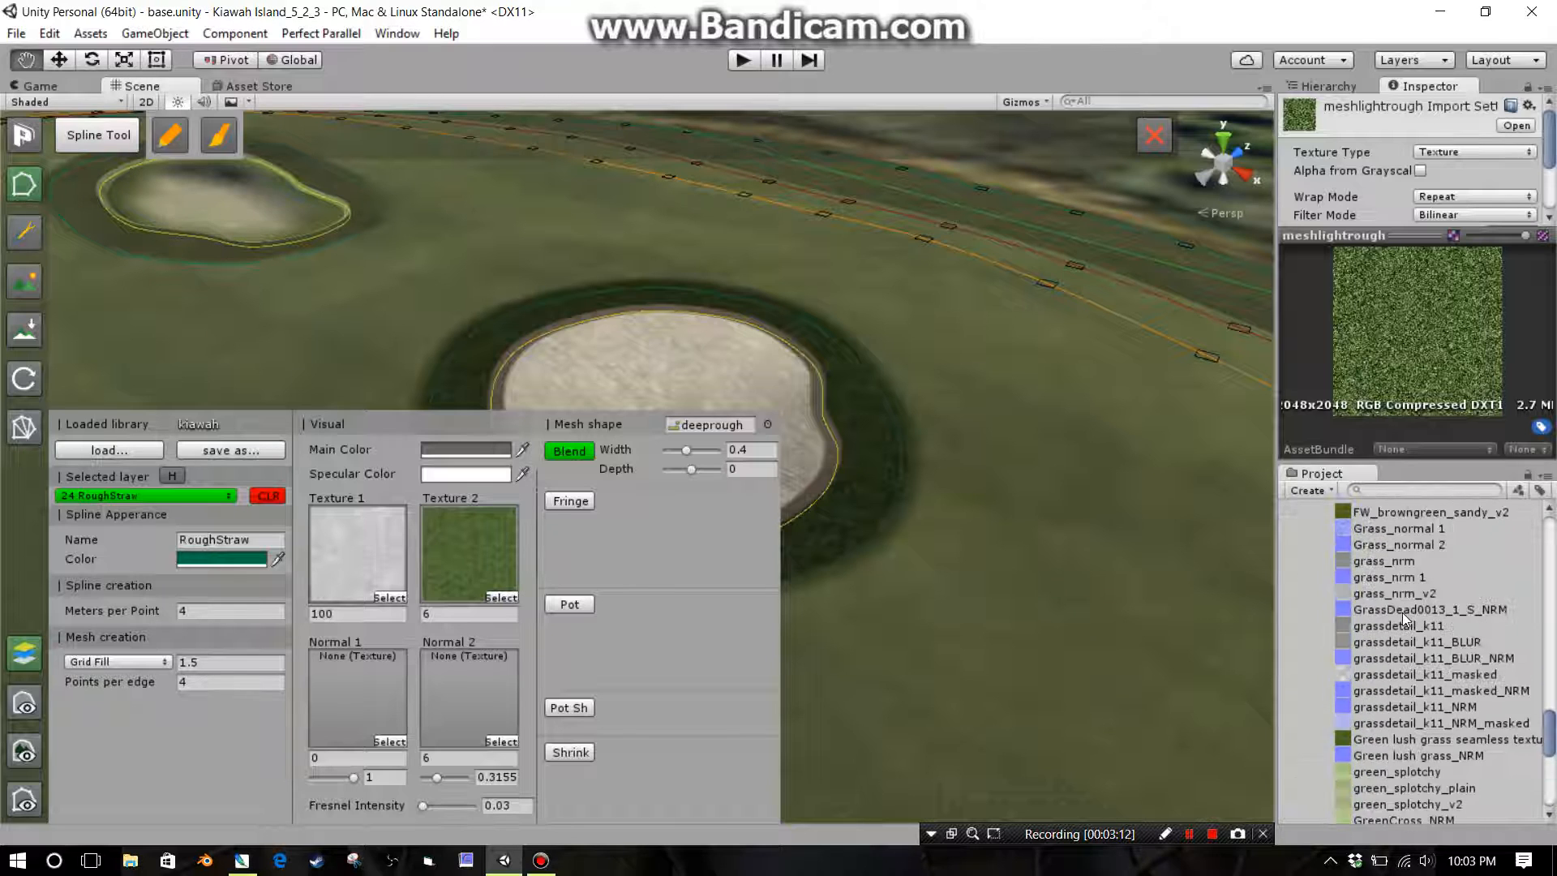
{"action": "scroll", "coordinate": [1402, 611], "scroll_direction": "up", "scroll_amount": 10}
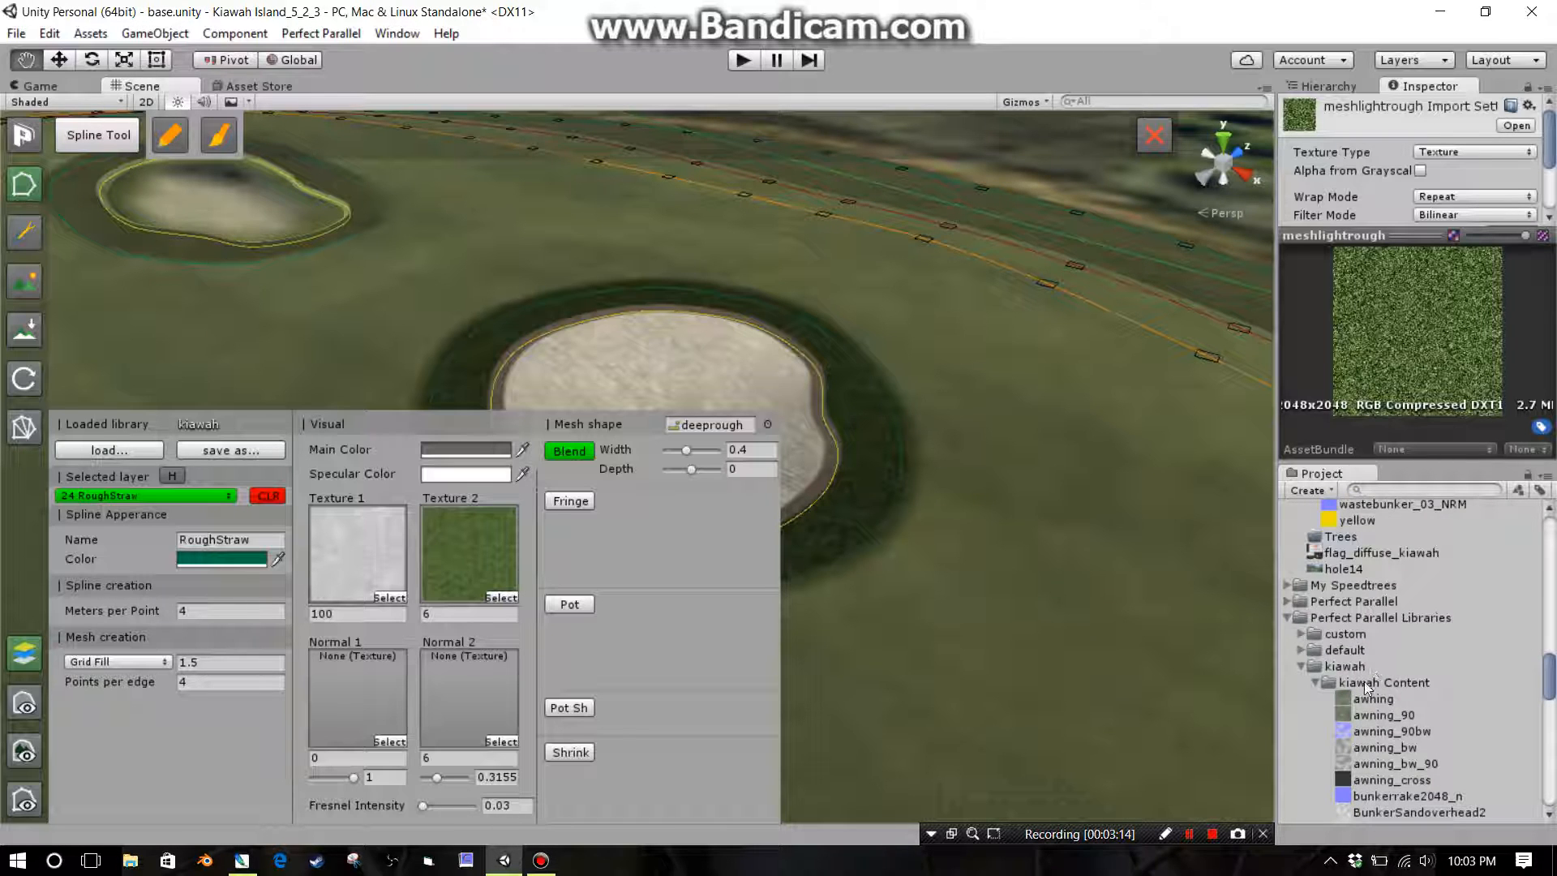
{"action": "scroll", "coordinate": [1365, 681], "scroll_direction": "down", "scroll_amount": 10}
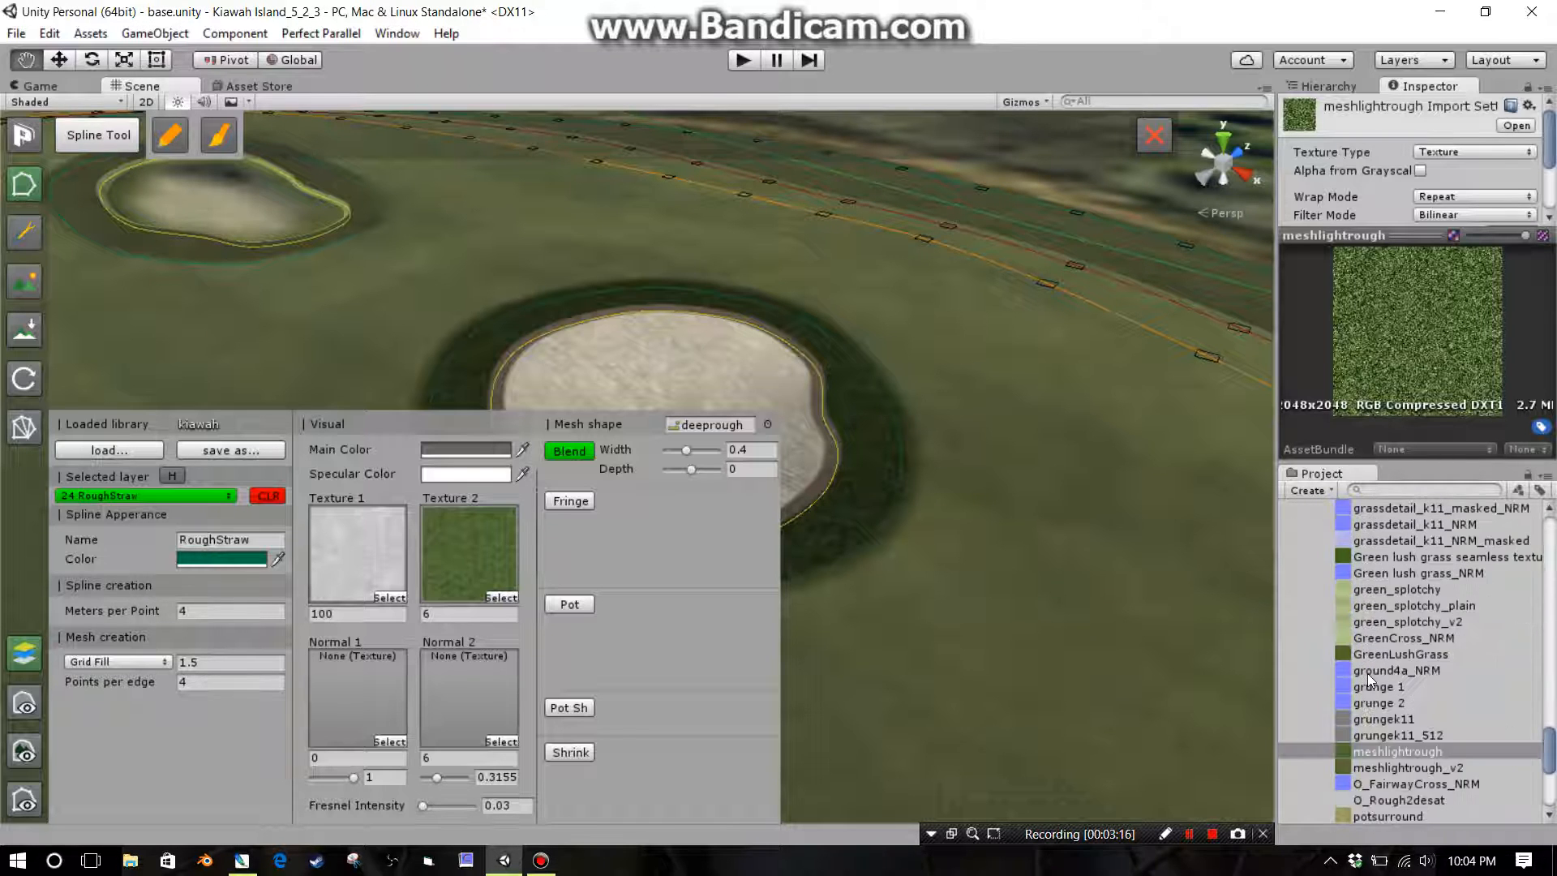
{"action": "scroll", "coordinate": [1370, 730], "scroll_direction": "down", "scroll_amount": 8}
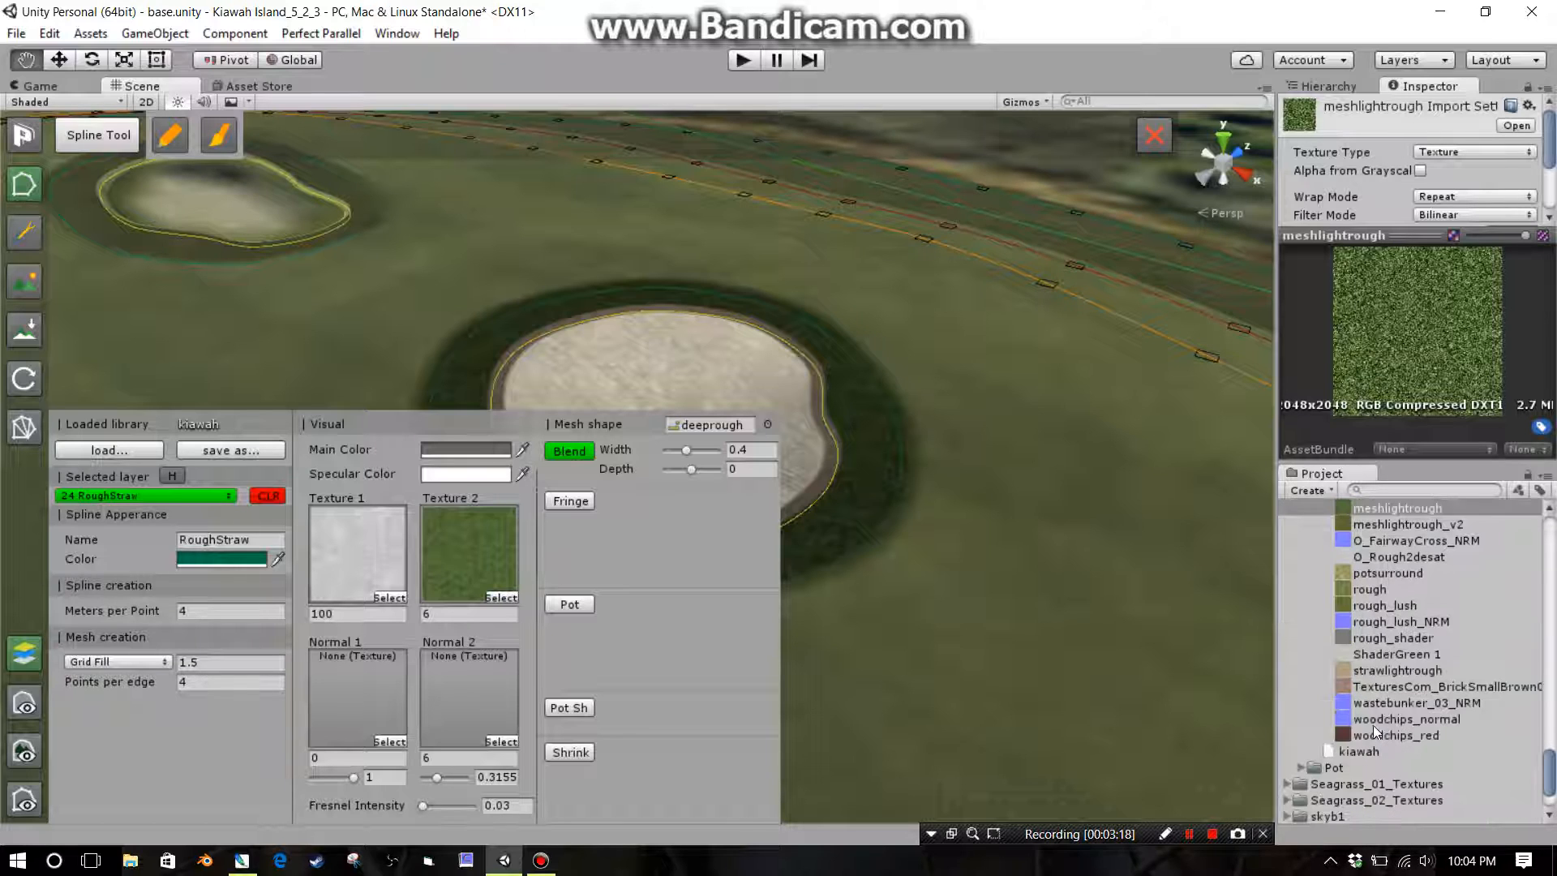
{"action": "left_click_drag", "start_coordinate": [1372, 673], "coordinate": [486, 563]}
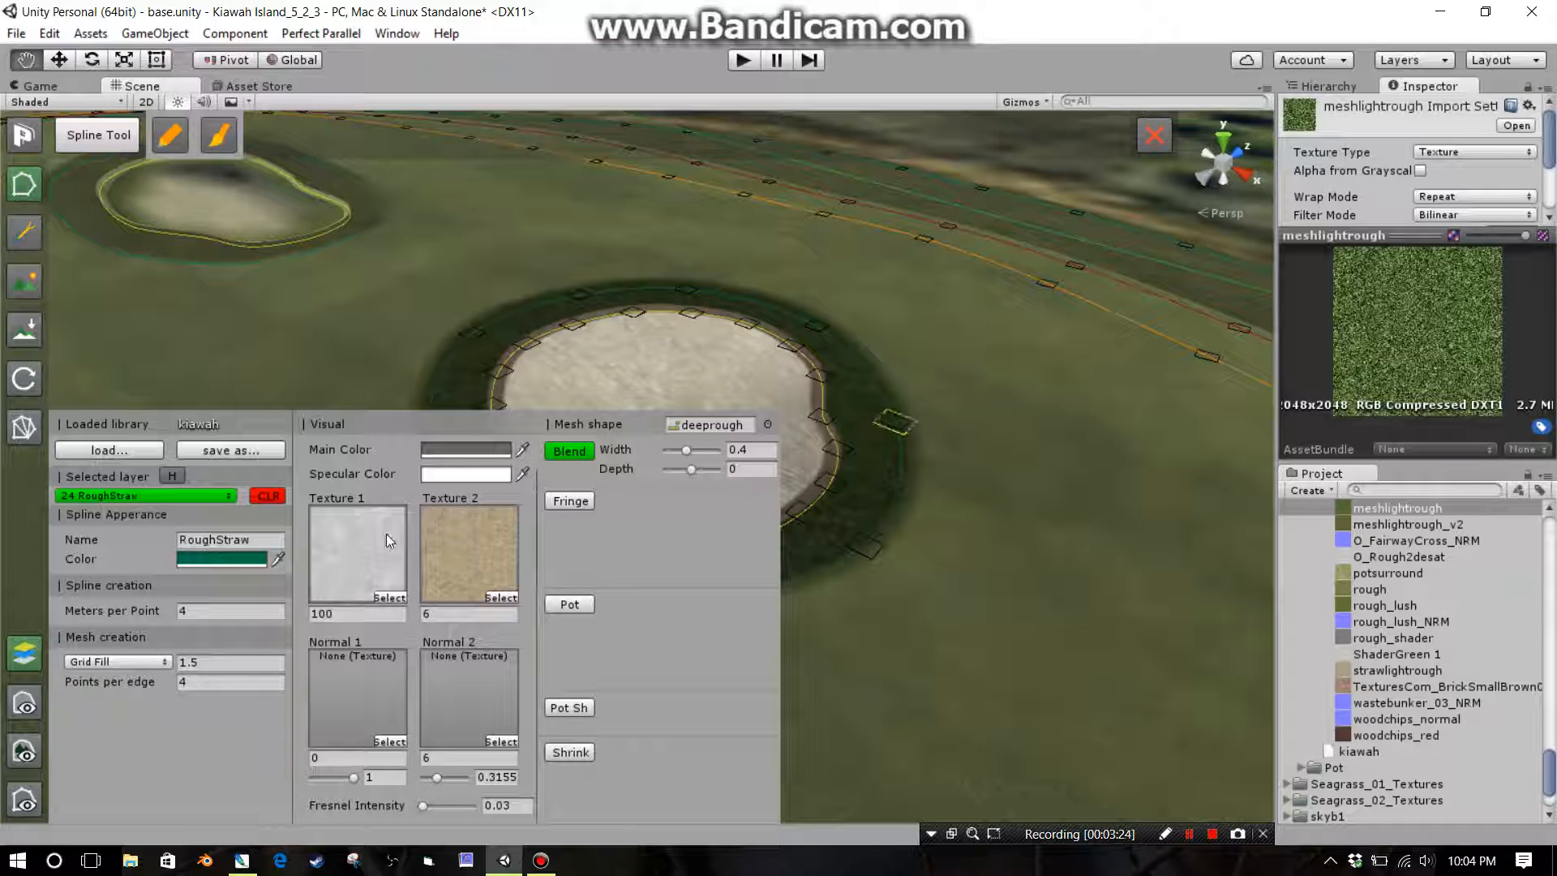
Assign the outer spline surrounding the bunker to layer 24 RoughStraw
{"action": "left_click", "coordinate": [846, 326]}
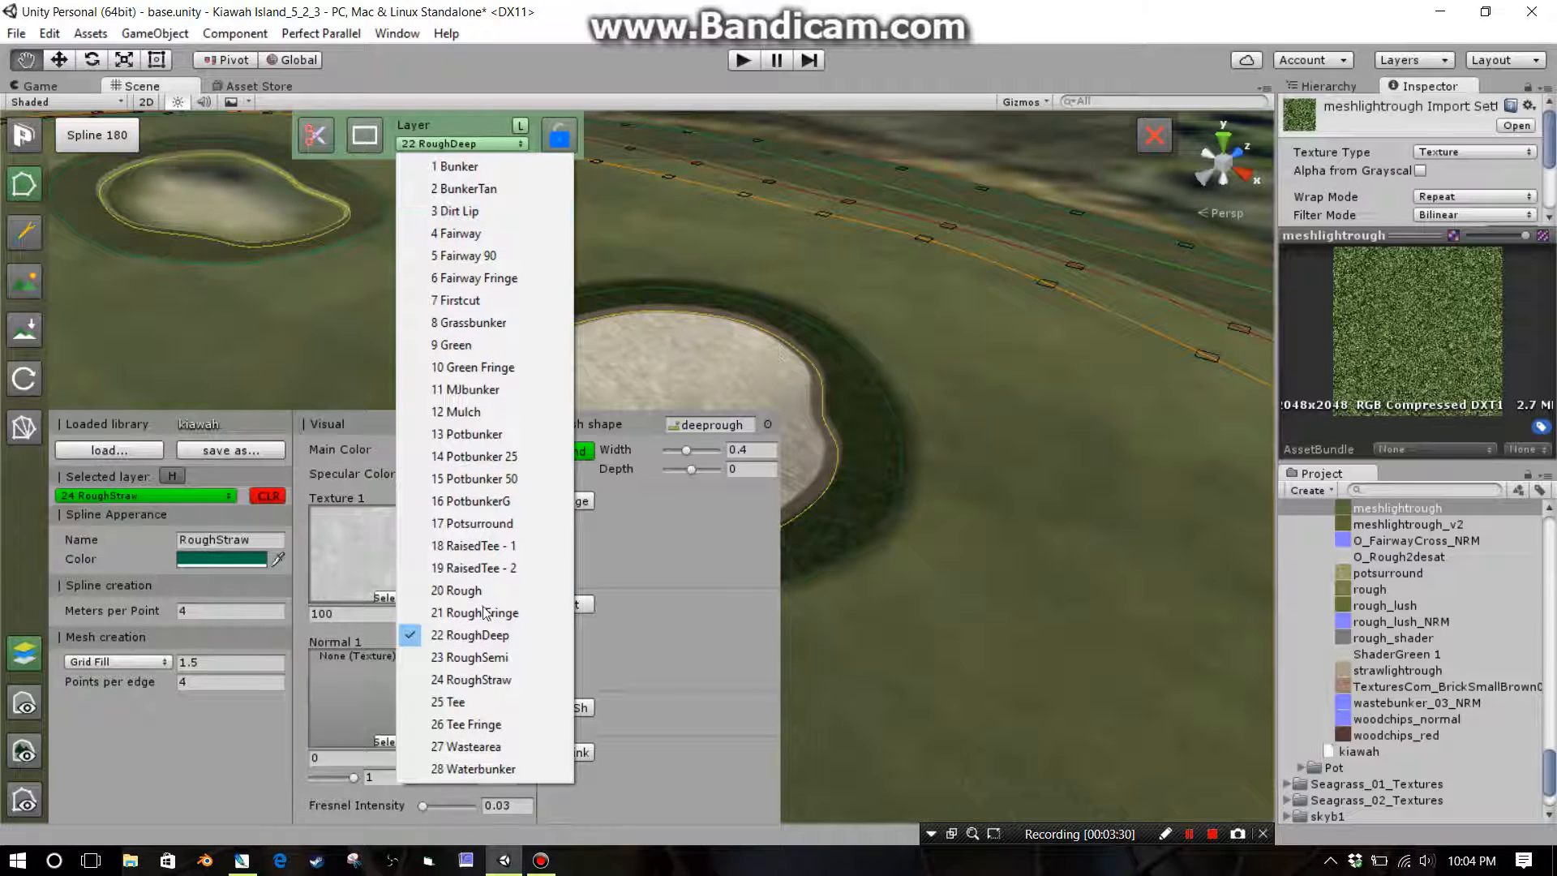
{"action": "left_click", "coordinate": [470, 681]}
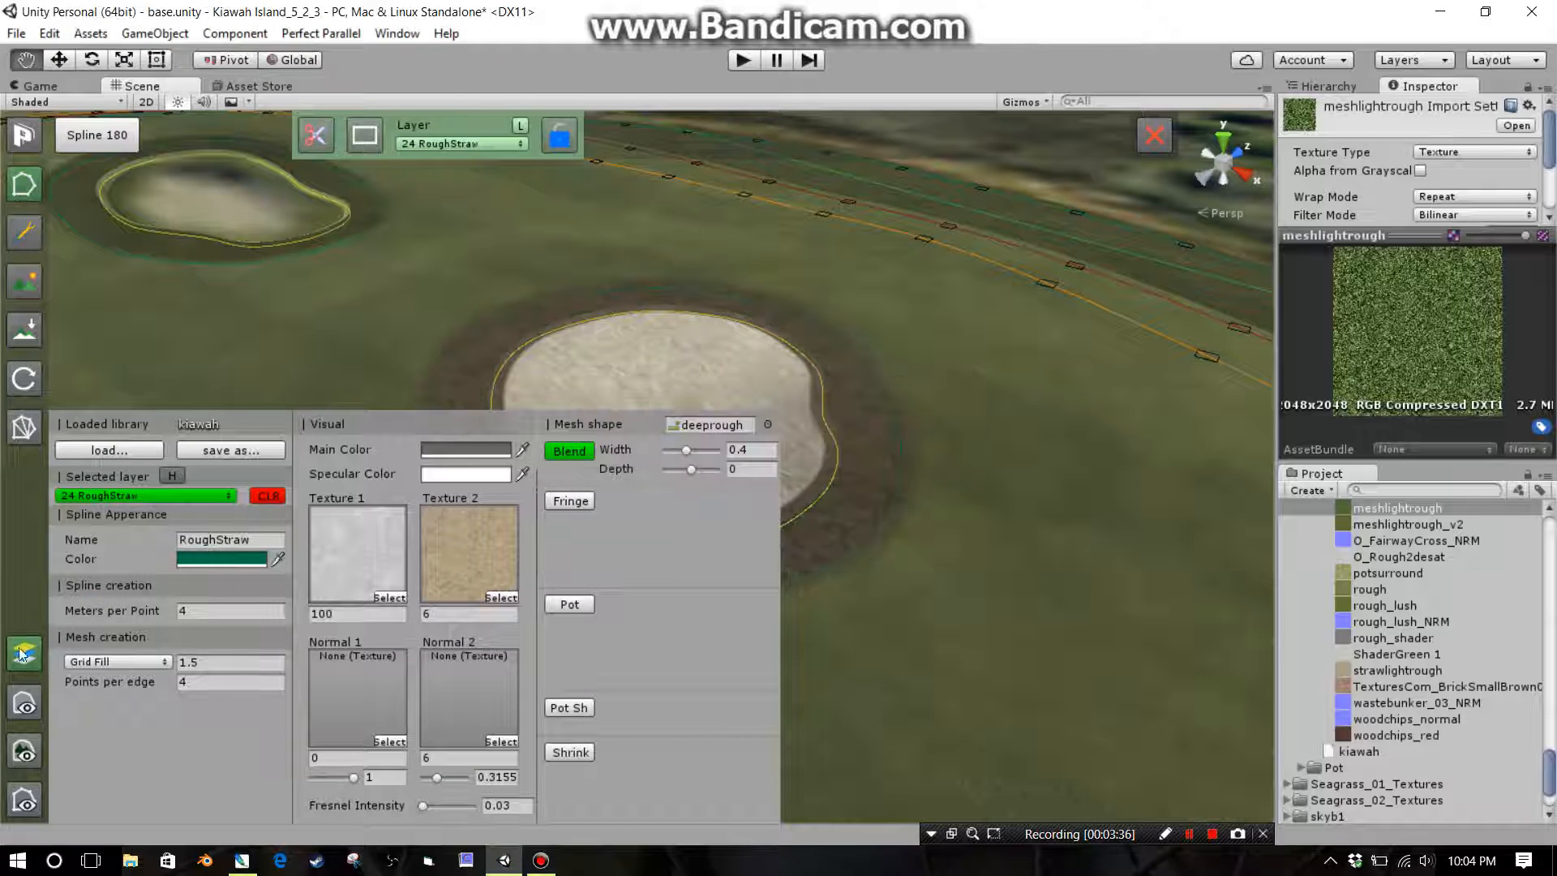
{"action": "middle_click_drag", "start_coordinate": [945, 494], "coordinate": [963, 487]}
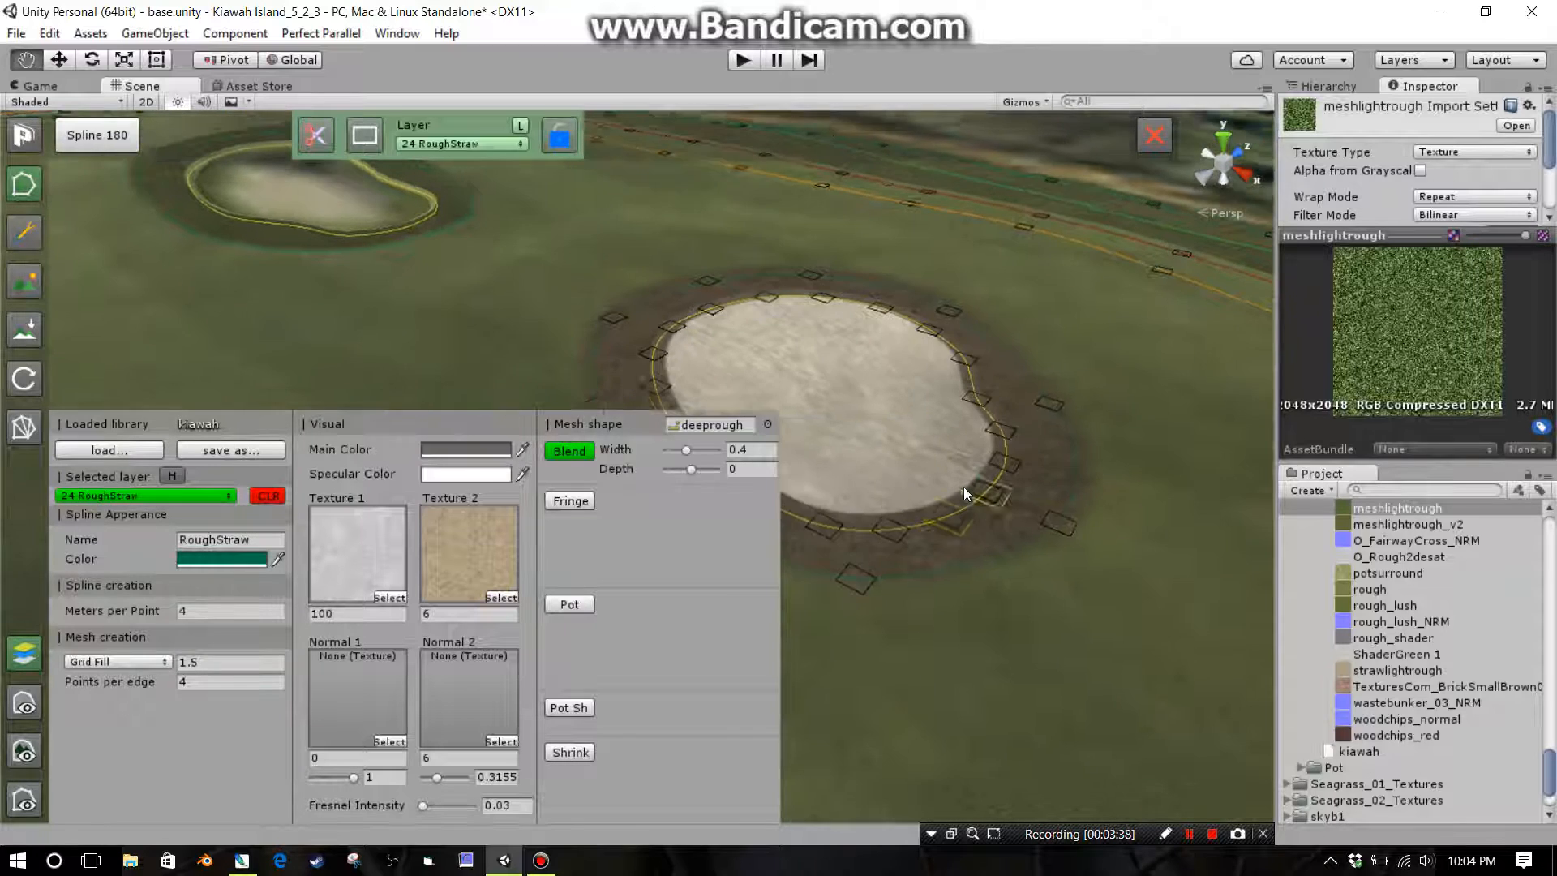
{"action": "right_click_drag", "start_coordinate": [1054, 582], "coordinate": [1059, 563]}
{"action": "middle_click_drag", "start_coordinate": [1059, 563], "coordinate": [1057, 552]}
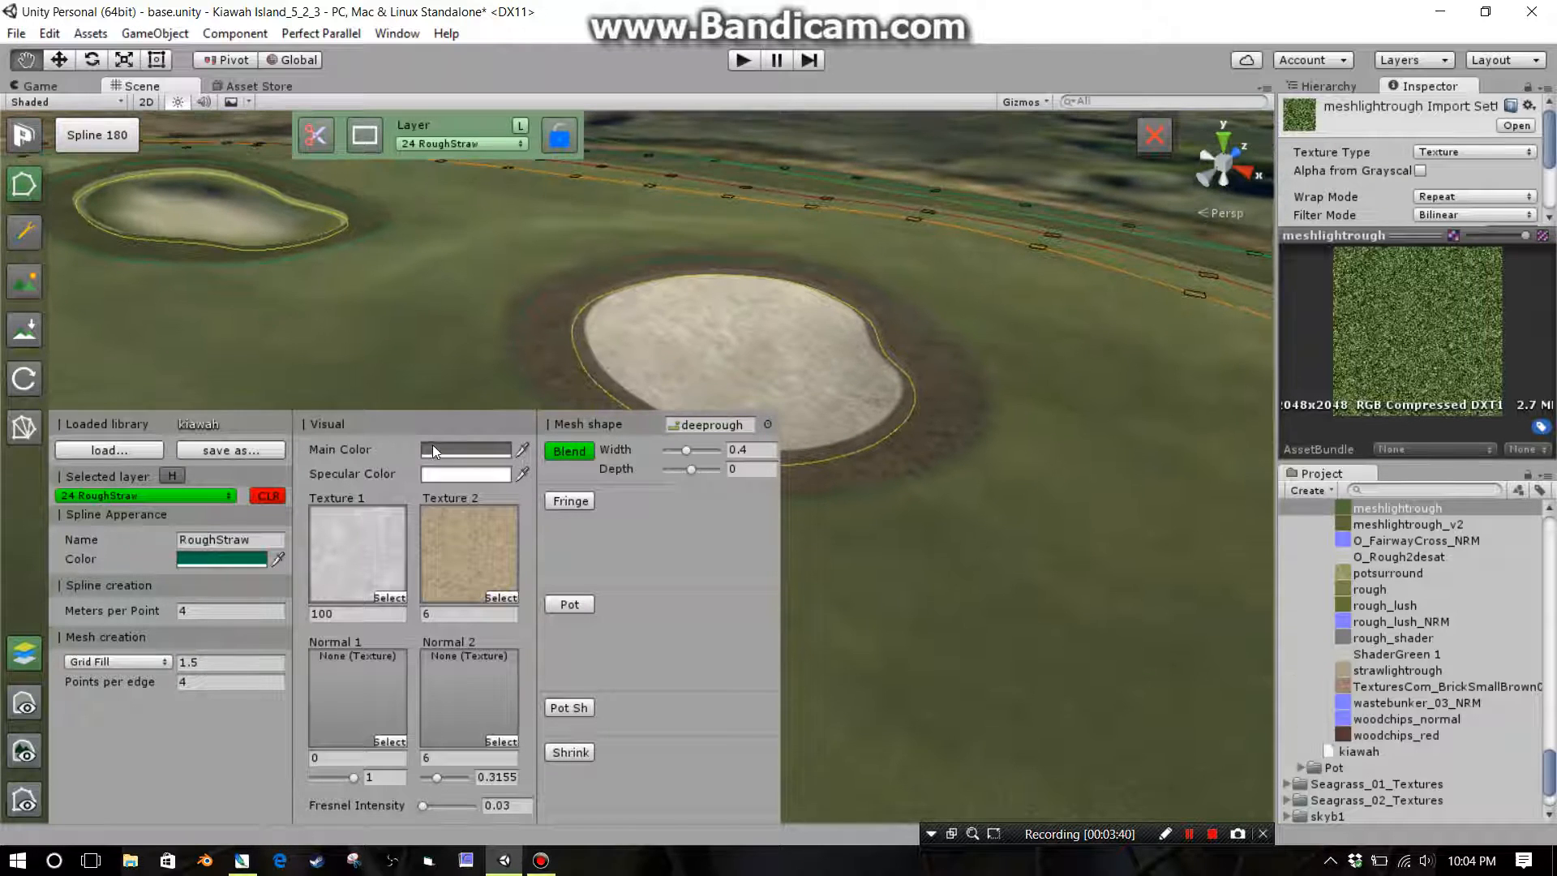
Set the RoughStraw layer's main color to a pale yellow-green and rebuild the mesh of the bunker's surround
{"action": "left_click", "coordinate": [466, 449]}
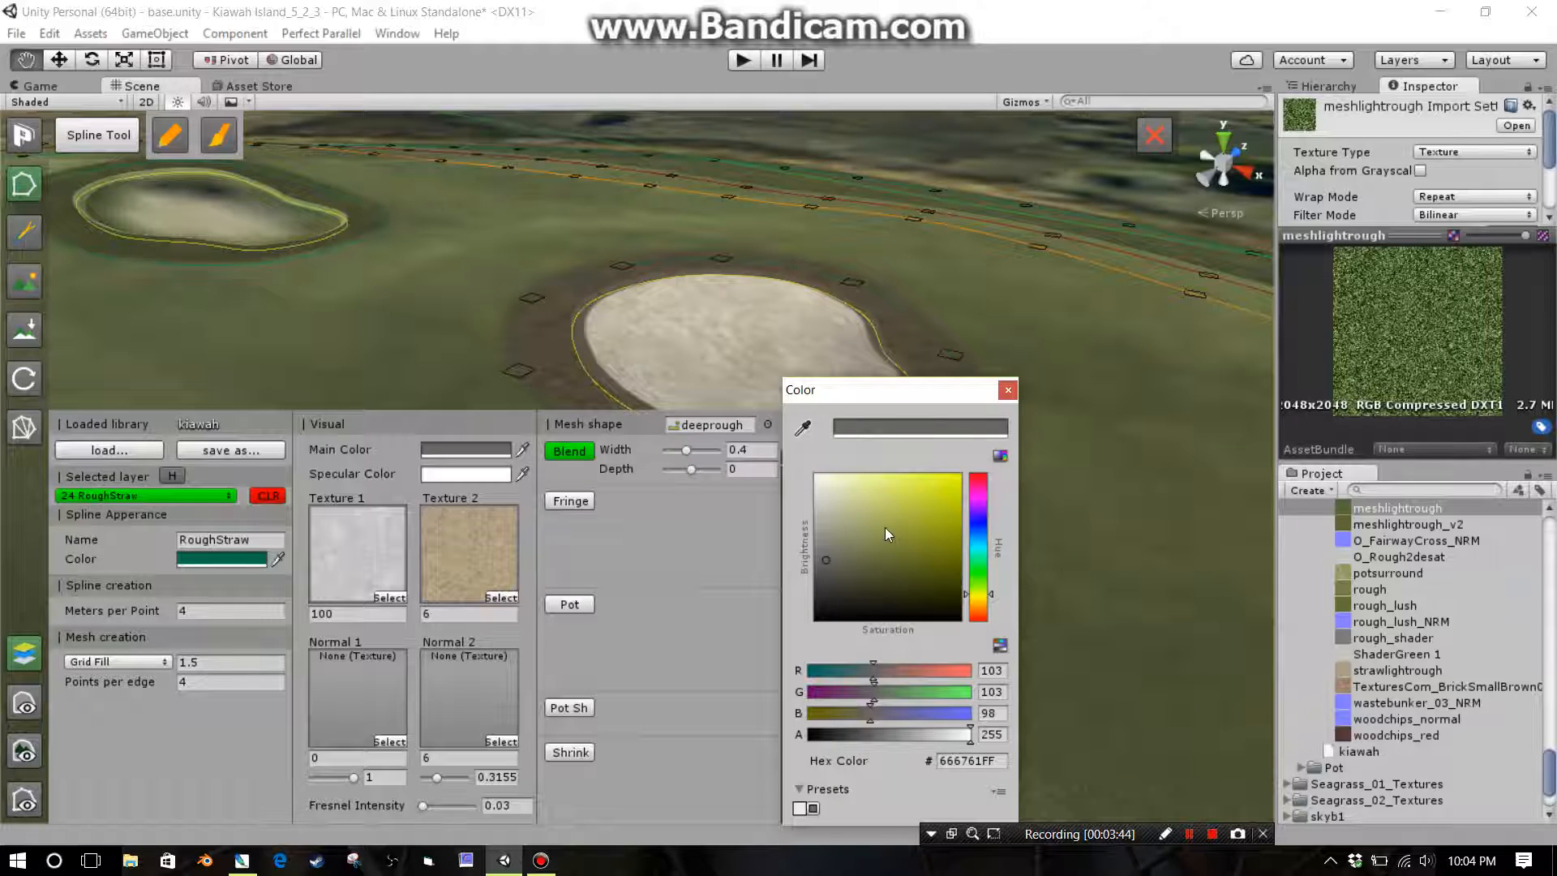
{"action": "left_click", "coordinate": [858, 501]}
{"action": "left_click", "coordinate": [849, 504]}
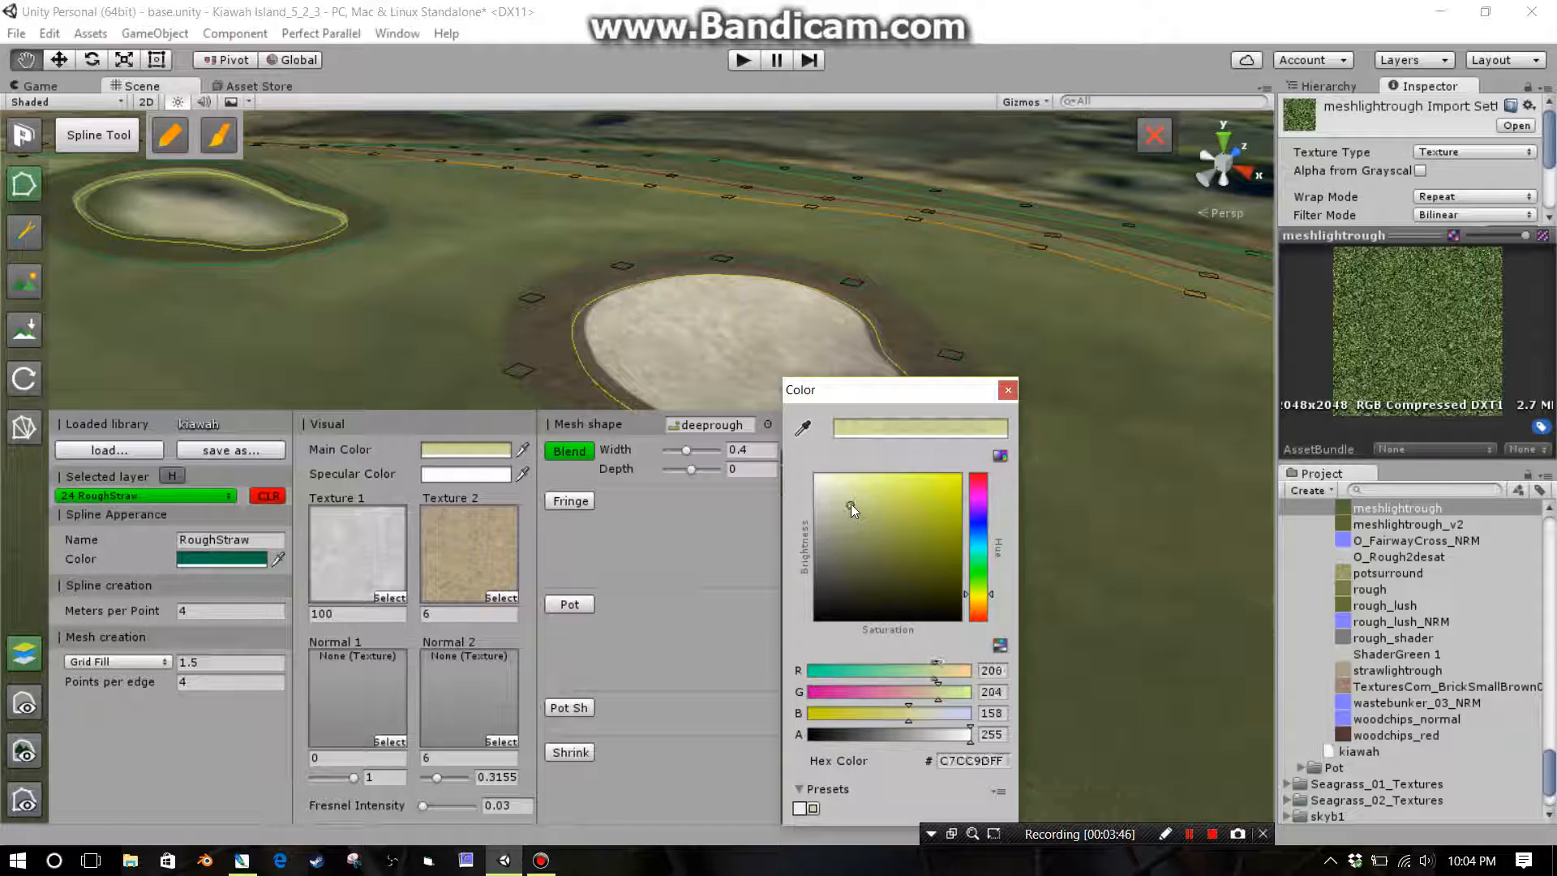
{"action": "left_click", "coordinate": [1007, 391]}
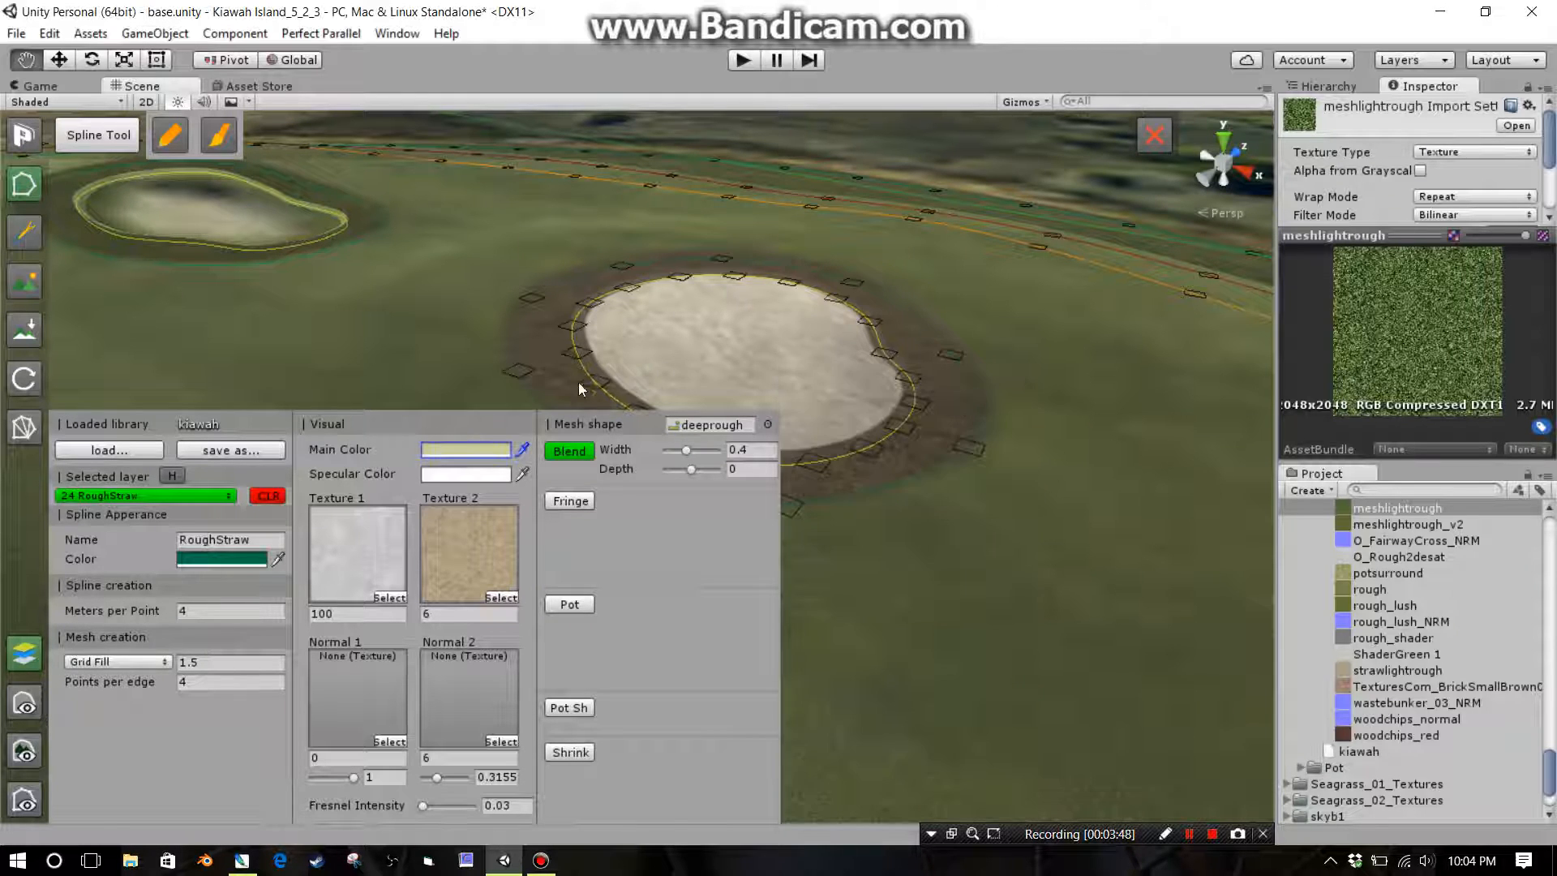
{"action": "left_click", "coordinate": [28, 428]}
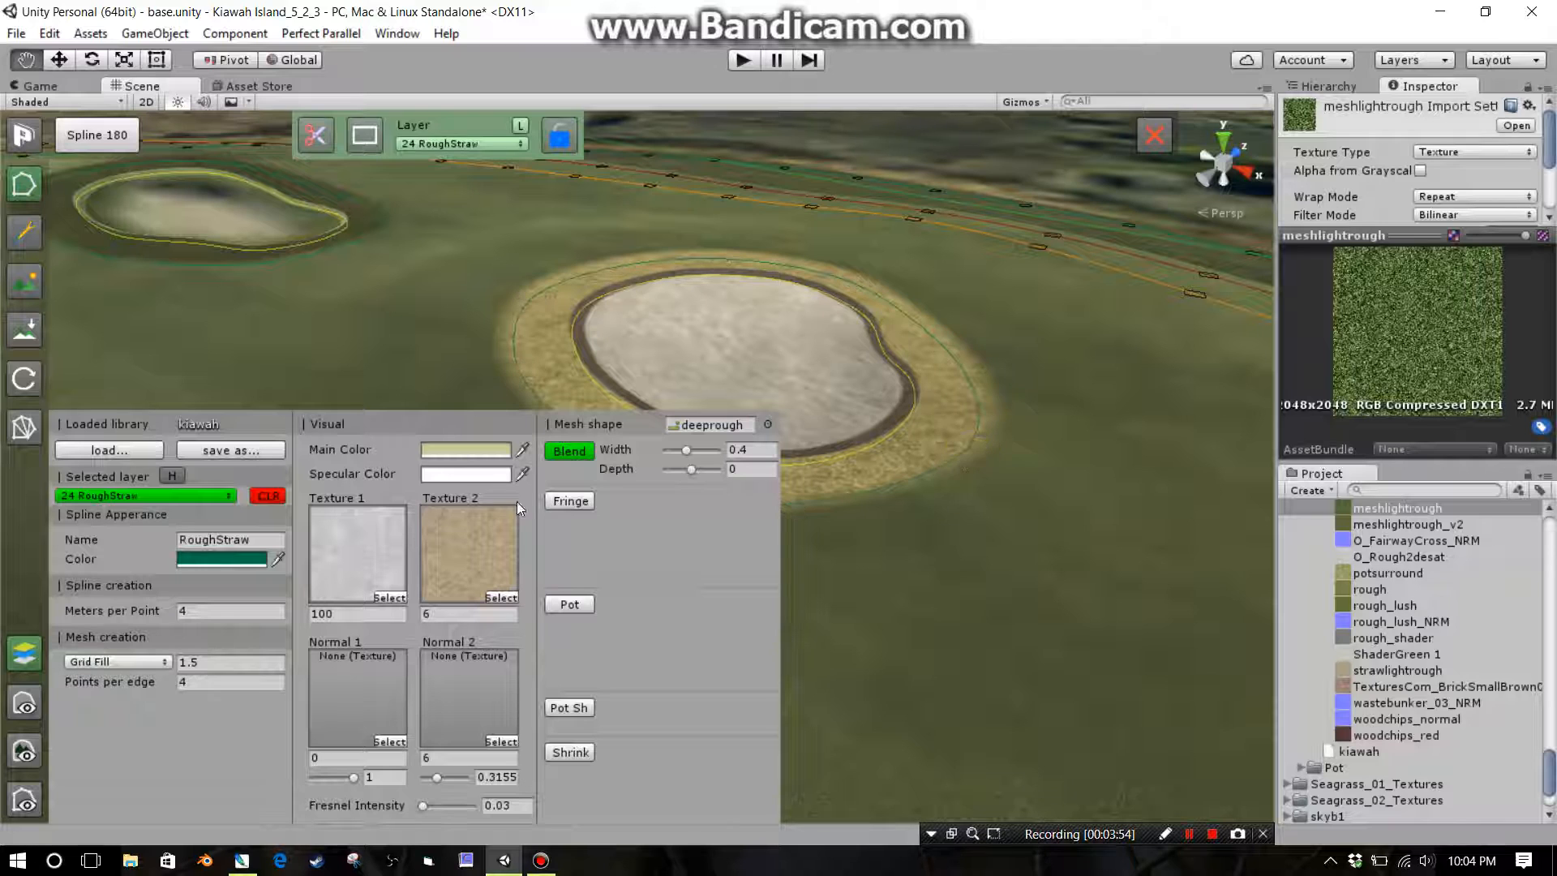
Set the RoughStraw main color to a light warm grey, about RGB 200, 201, 192, and rebuild the surround spline's mesh
{"action": "left_click", "coordinate": [458, 450]}
{"action": "left_click", "coordinate": [824, 507]}
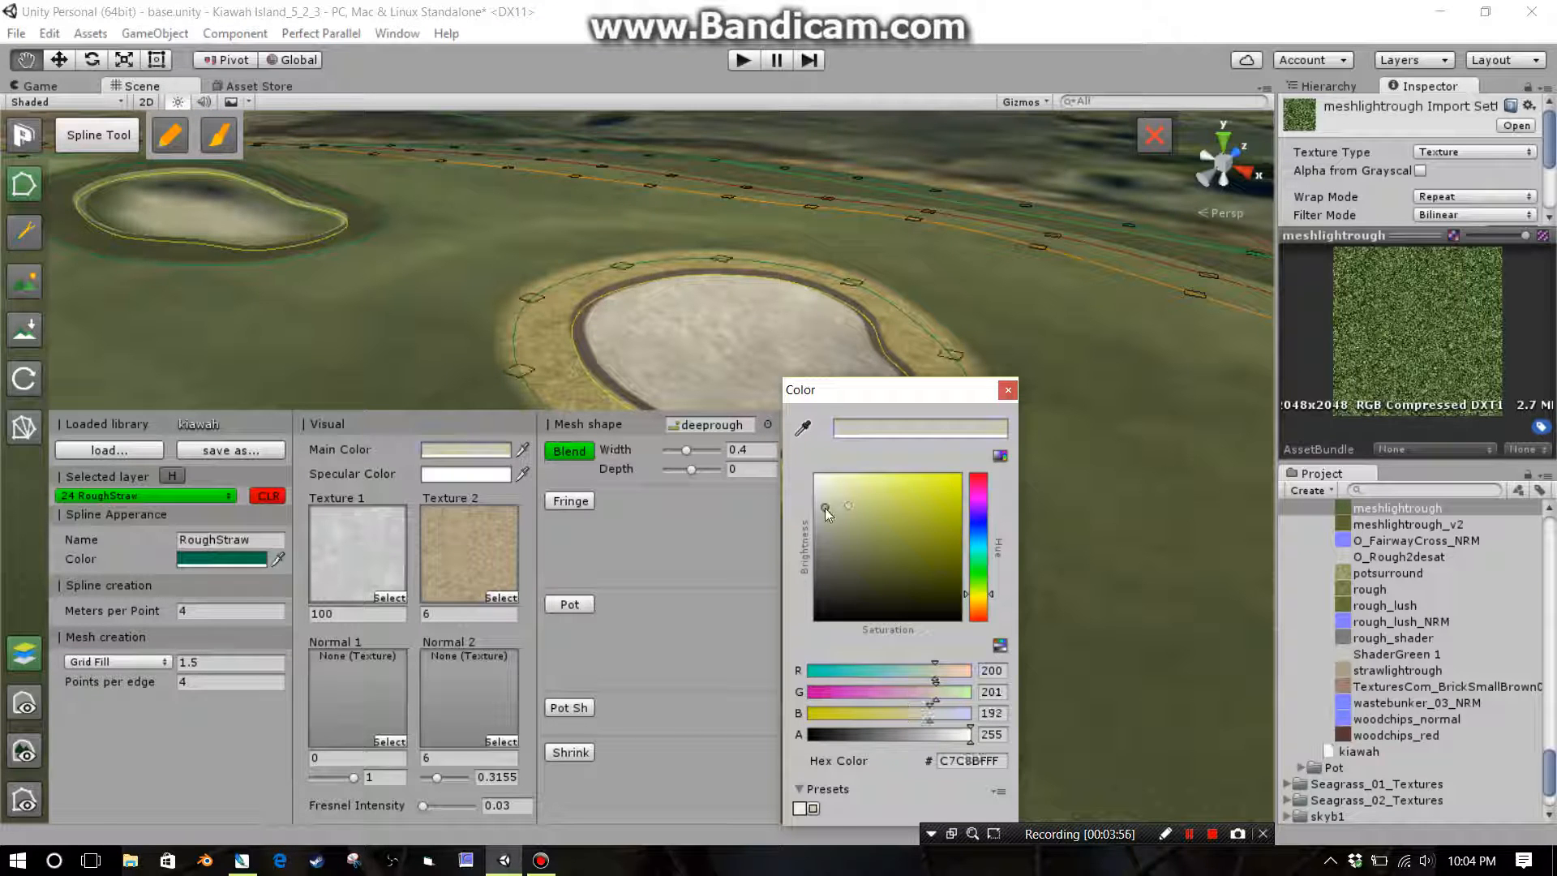
{"action": "left_click", "coordinate": [1008, 390]}
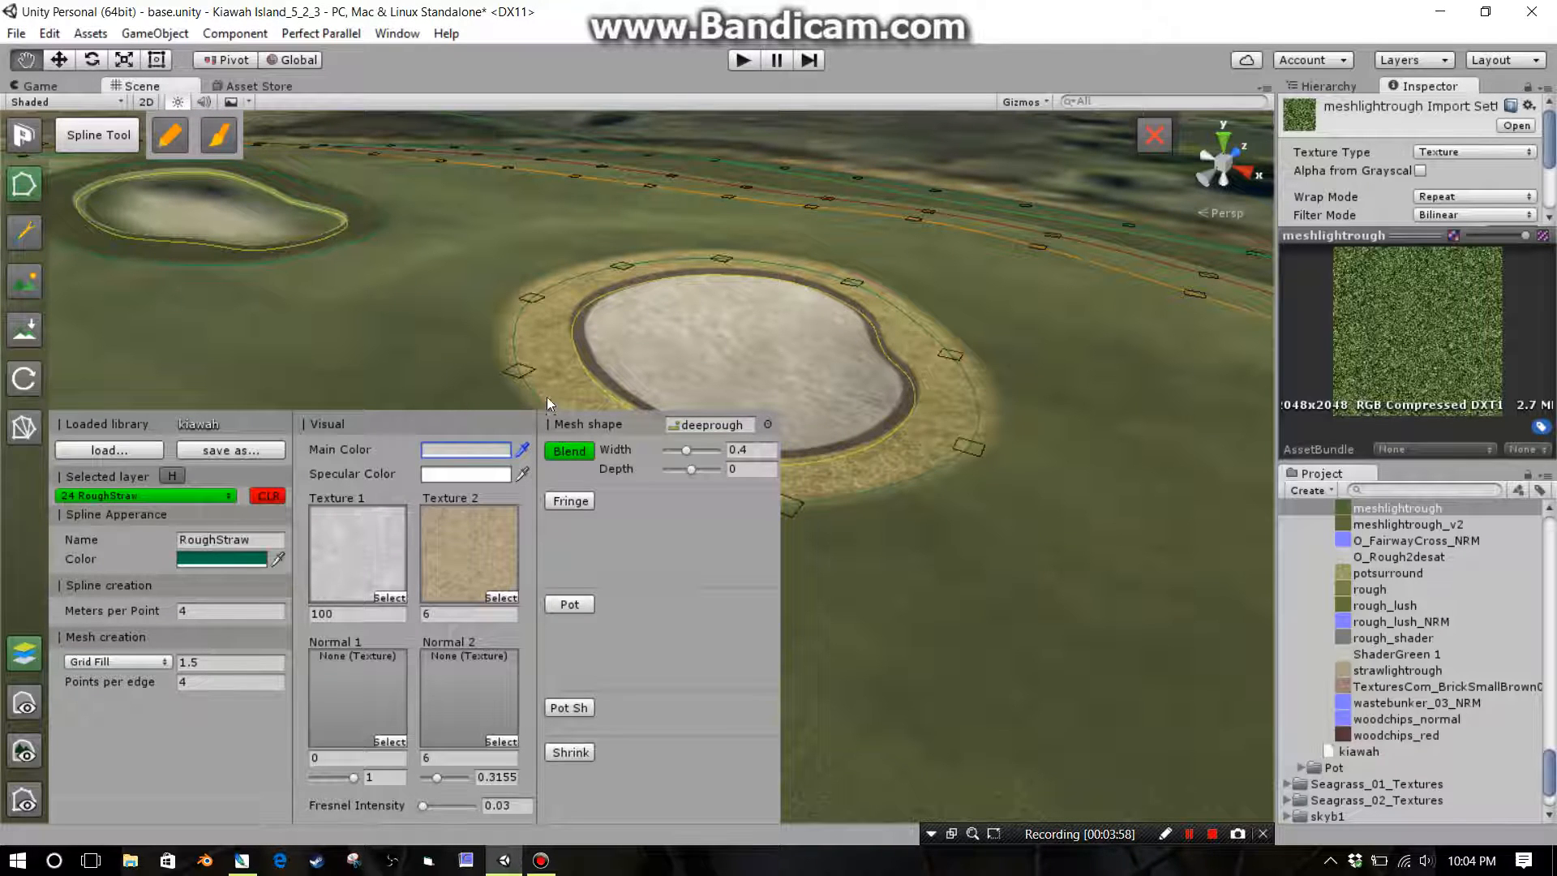
{"action": "left_click", "coordinate": [527, 374]}
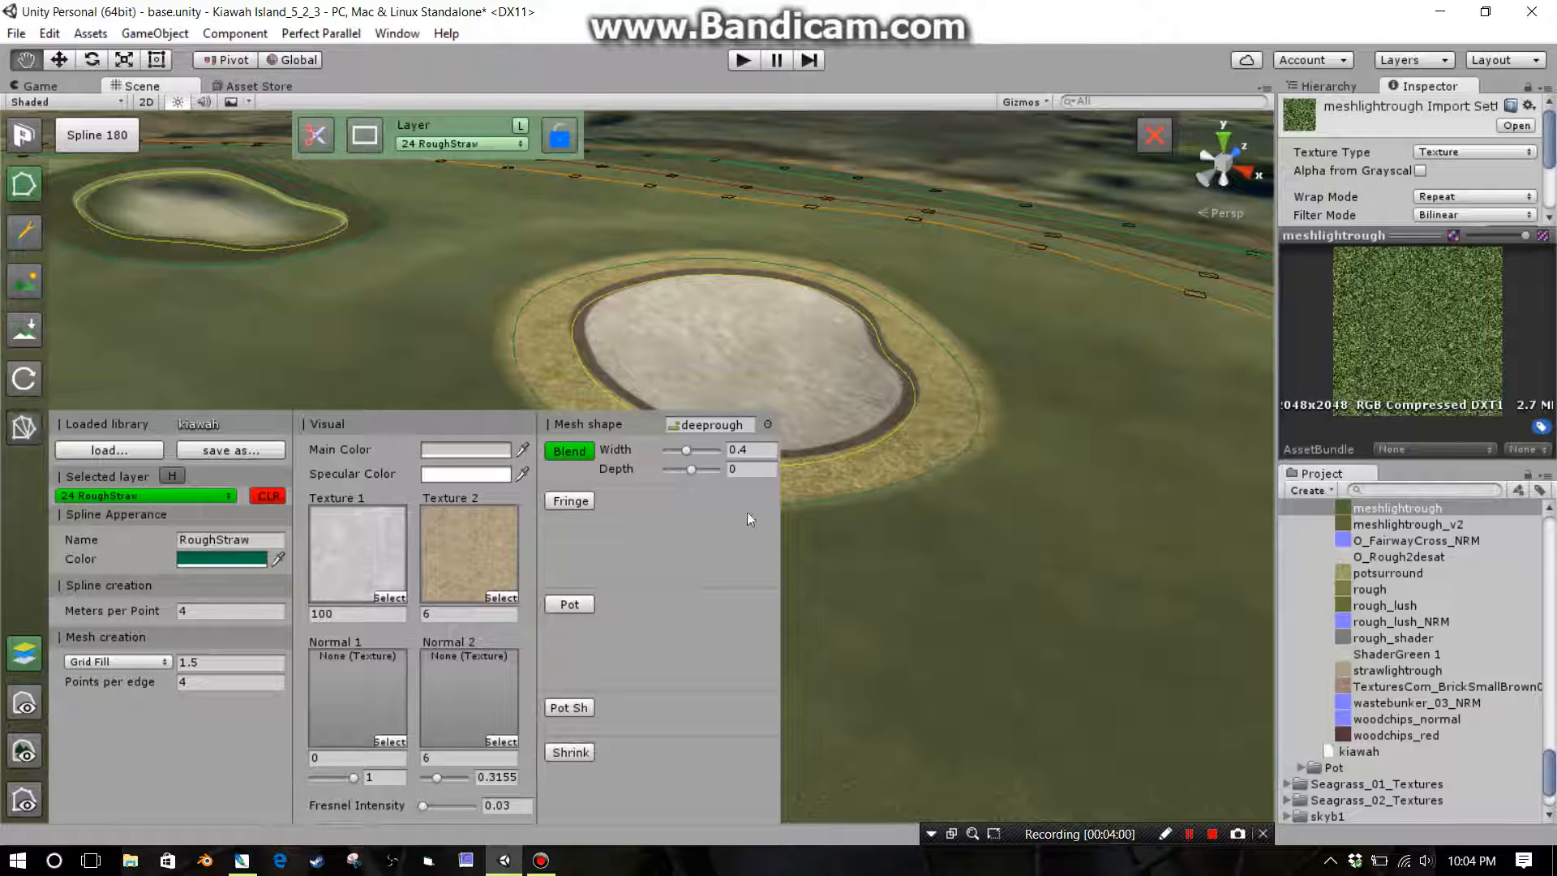
{"action": "key", "text": "b"}
{"action": "key", "text": "Right"}
{"action": "key", "text": "Right"}
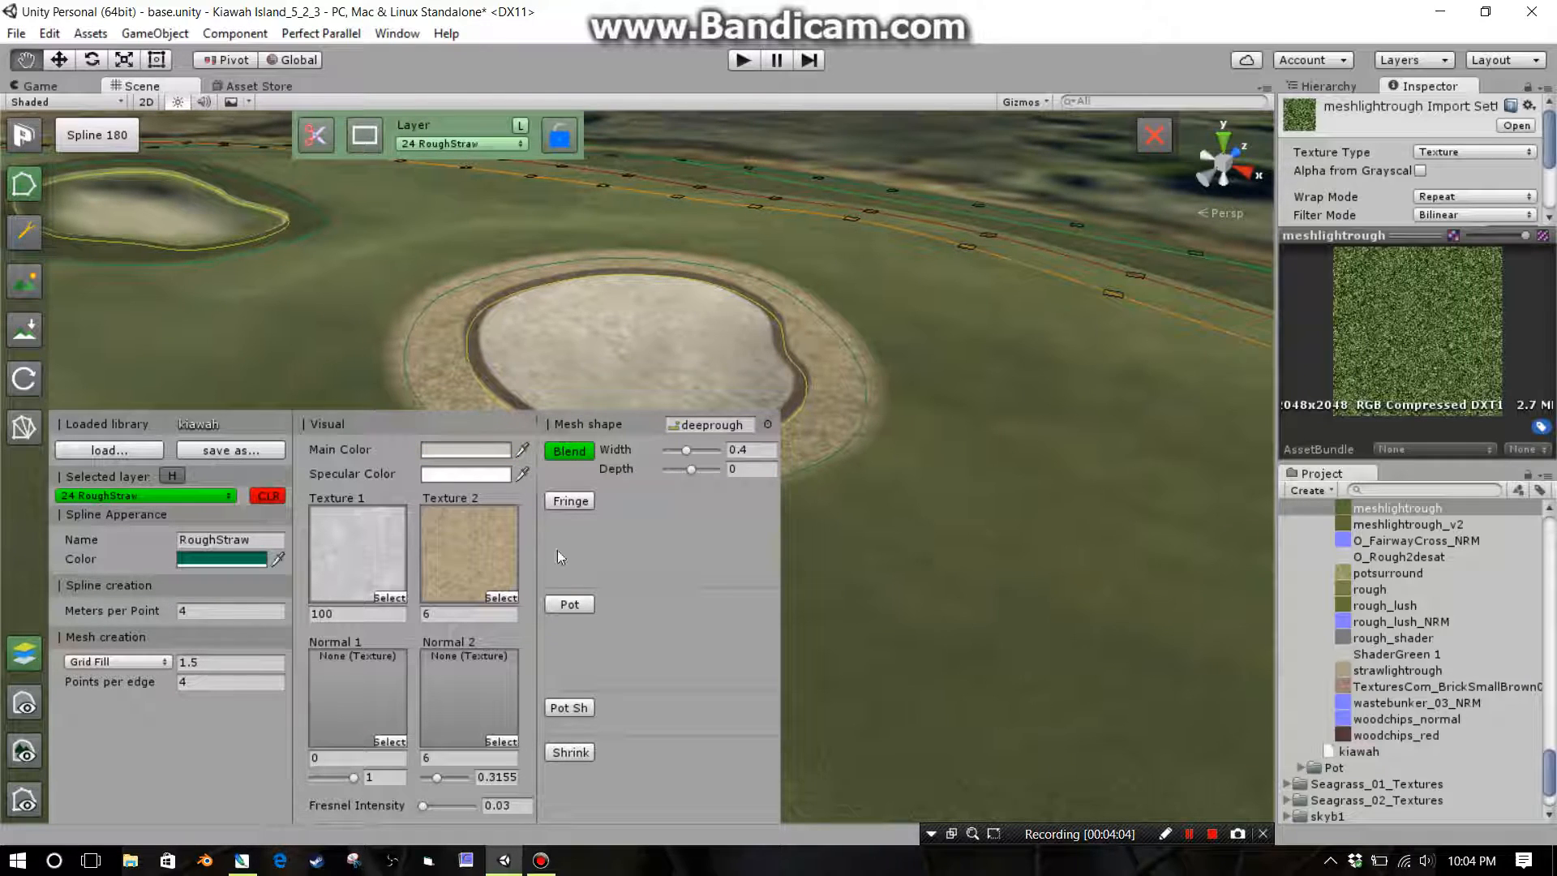
Examine the straw texture and its blended edges around the bunker up close, with the layer settings hidden
{"action": "left_click", "coordinate": [31, 661]}
{"action": "right_click_drag", "start_coordinate": [684, 510], "coordinate": [406, 505]}
{"action": "key", "text": "Right"}
{"action": "key", "text": "Up"}
{"action": "key", "text": "Right"}
{"action": "right_click_drag", "start_coordinate": [473, 642], "coordinate": [416, 632]}
{"action": "key", "text": "Up"}
{"action": "key", "text": "Up"}
Set the RoughStraw layer's blend width to 0.6, rebuild the bunker surround's mesh, and hide the layer settings
{"action": "left_click", "coordinate": [26, 653]}
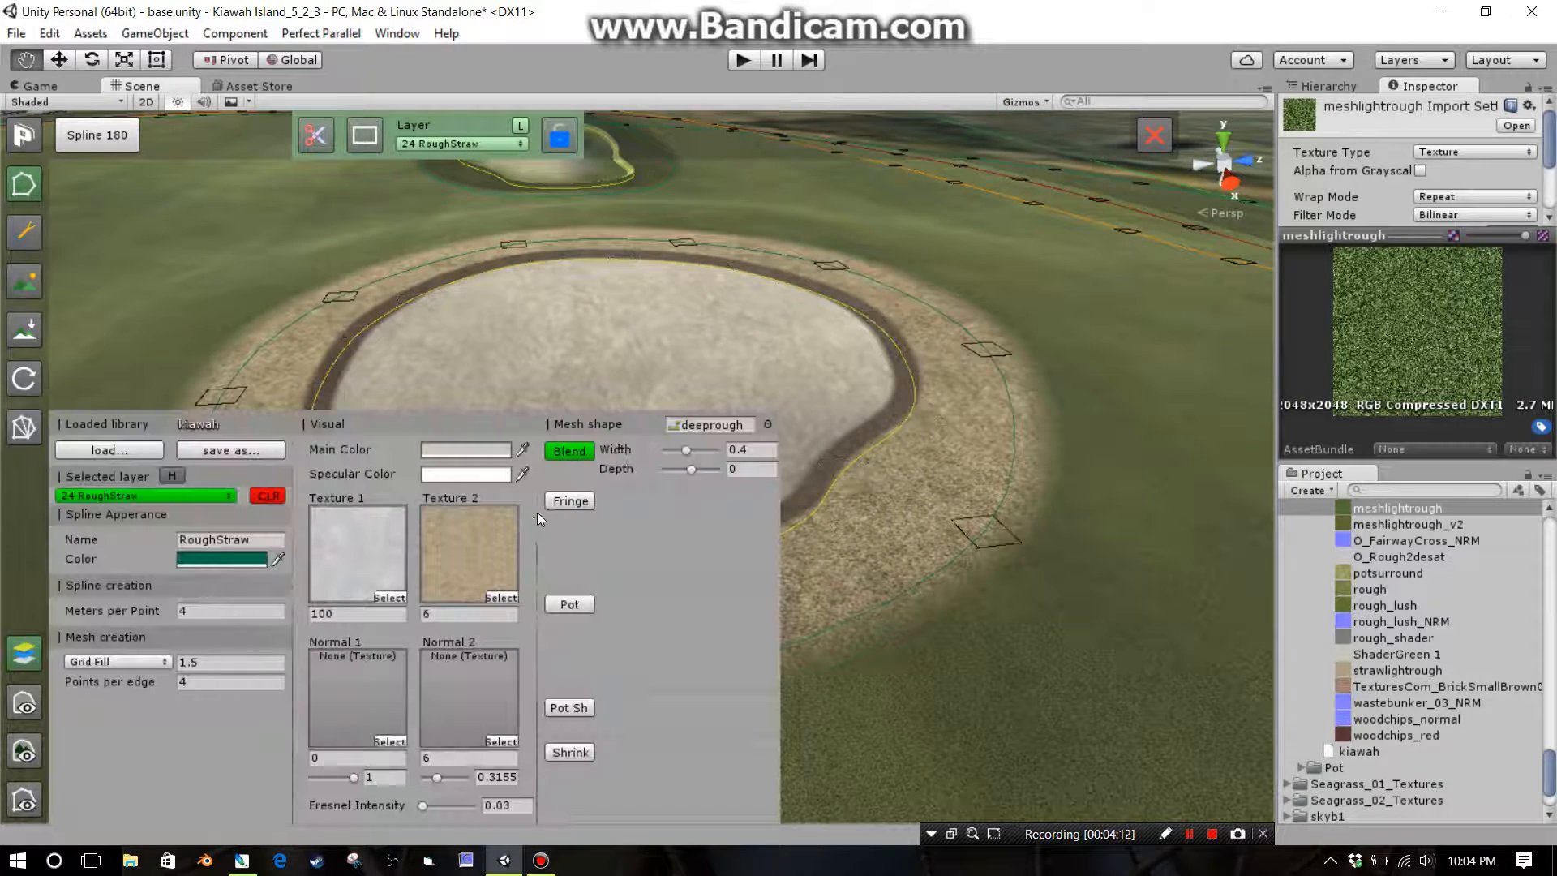
{"action": "left_click", "coordinate": [734, 449]}
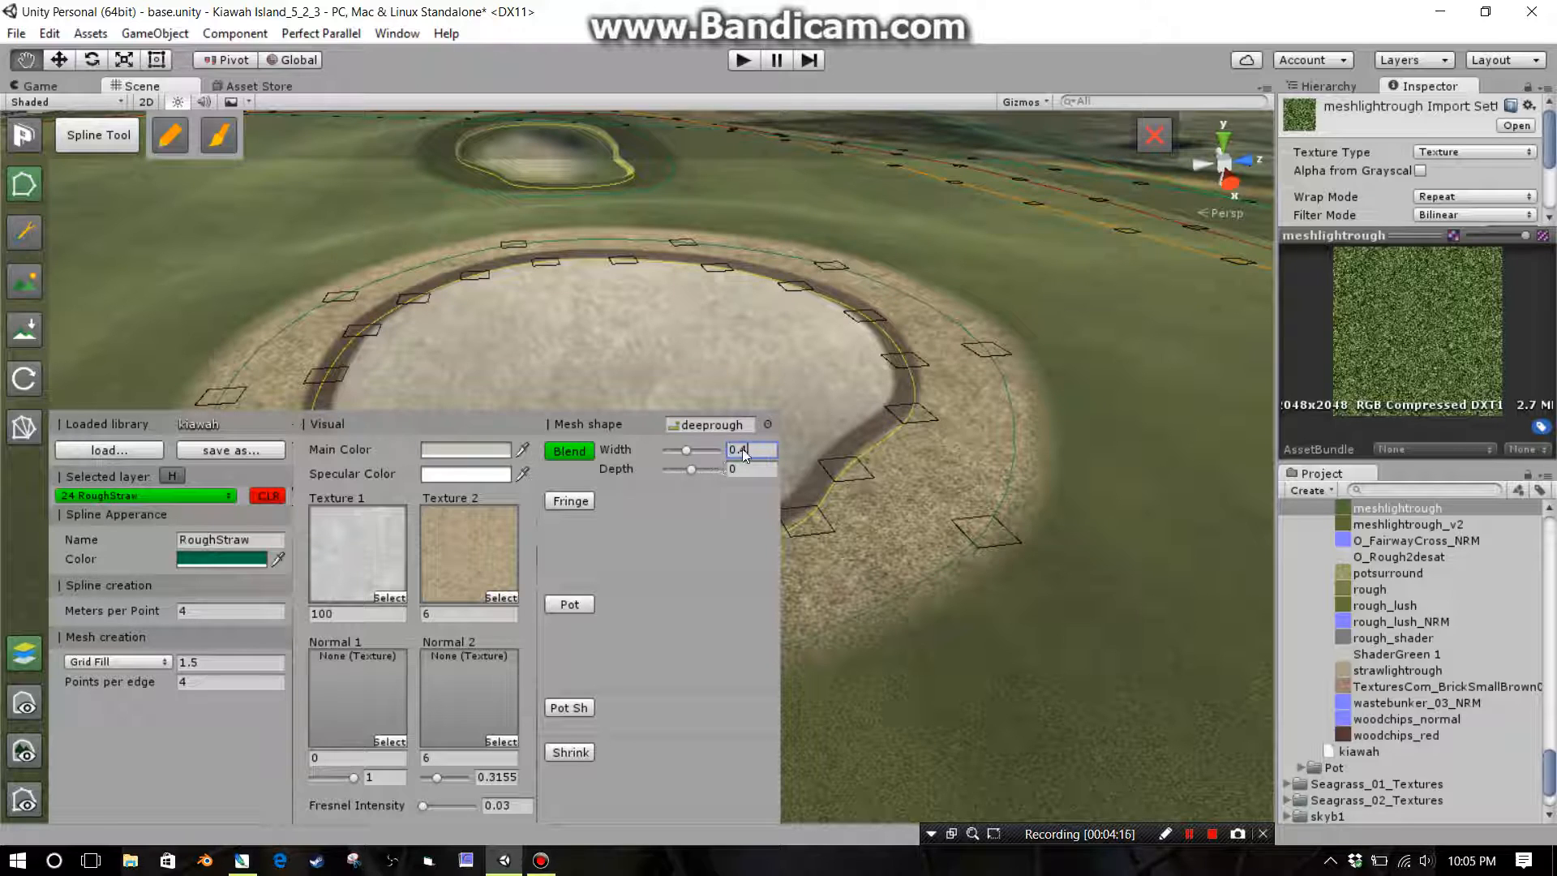
{"action": "left_click_drag", "start_coordinate": [744, 452], "coordinate": [716, 451]}
{"action": "type", "text": "0.6"}
{"action": "left_click", "coordinate": [999, 352]}
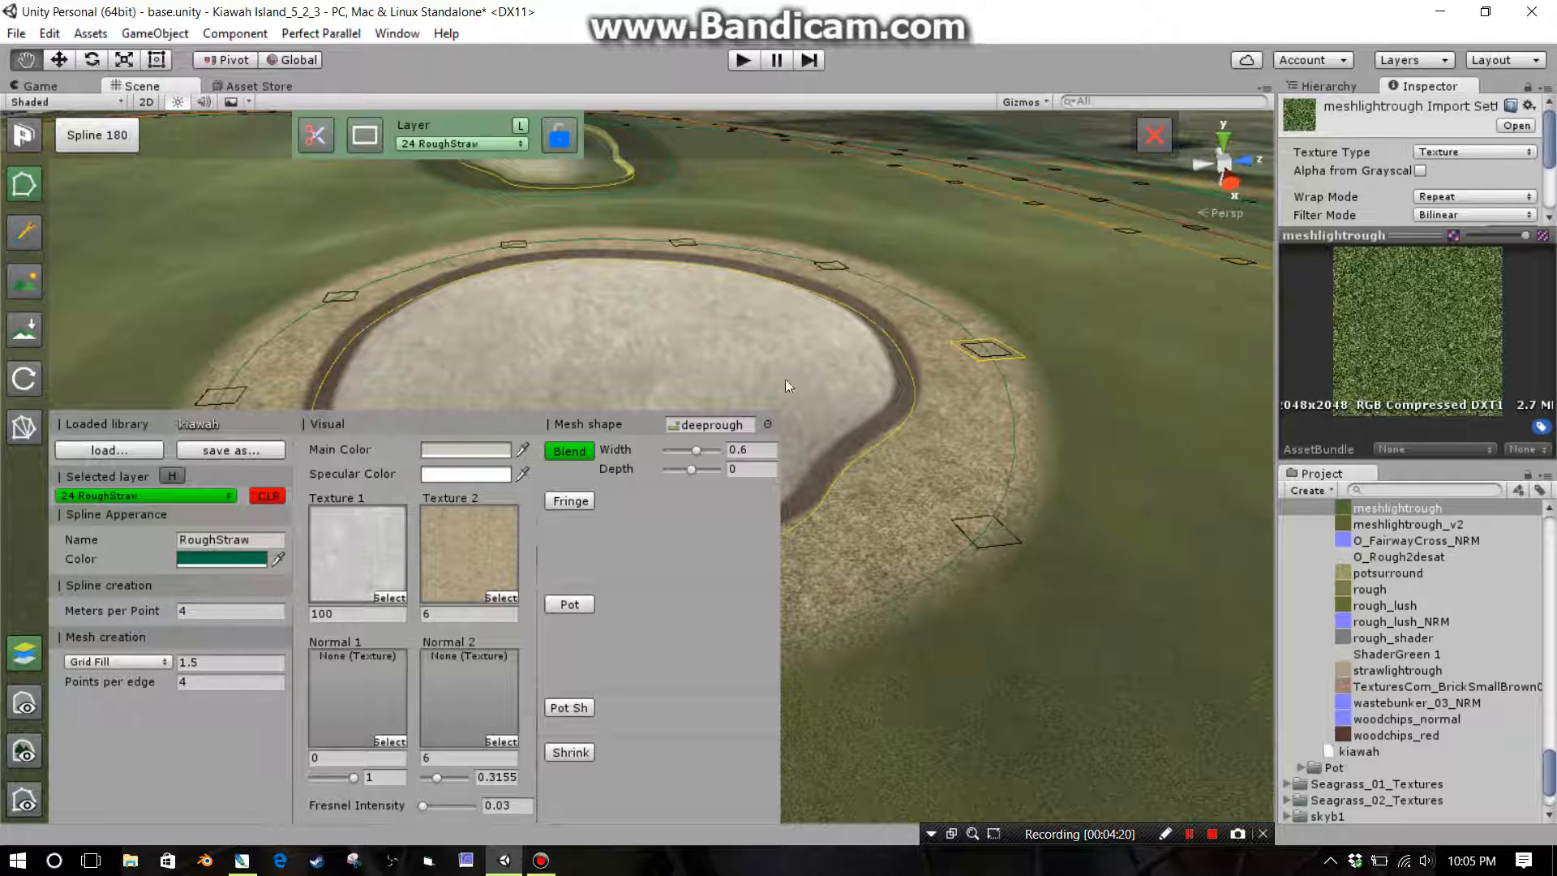
{"action": "left_click", "coordinate": [15, 434]}
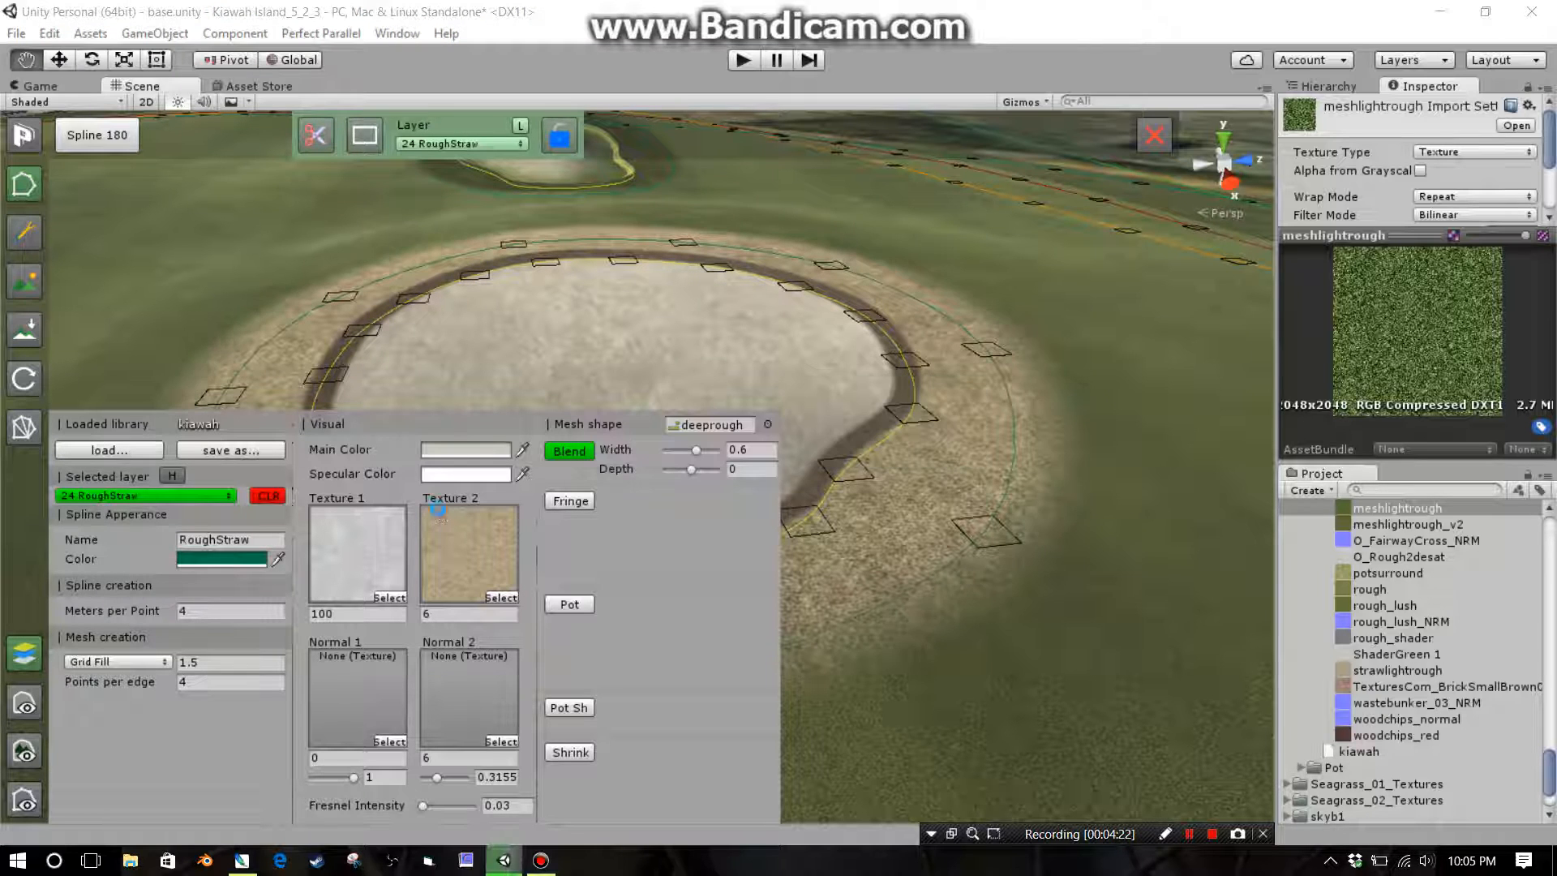
{"action": "left_click", "coordinate": [13, 656]}
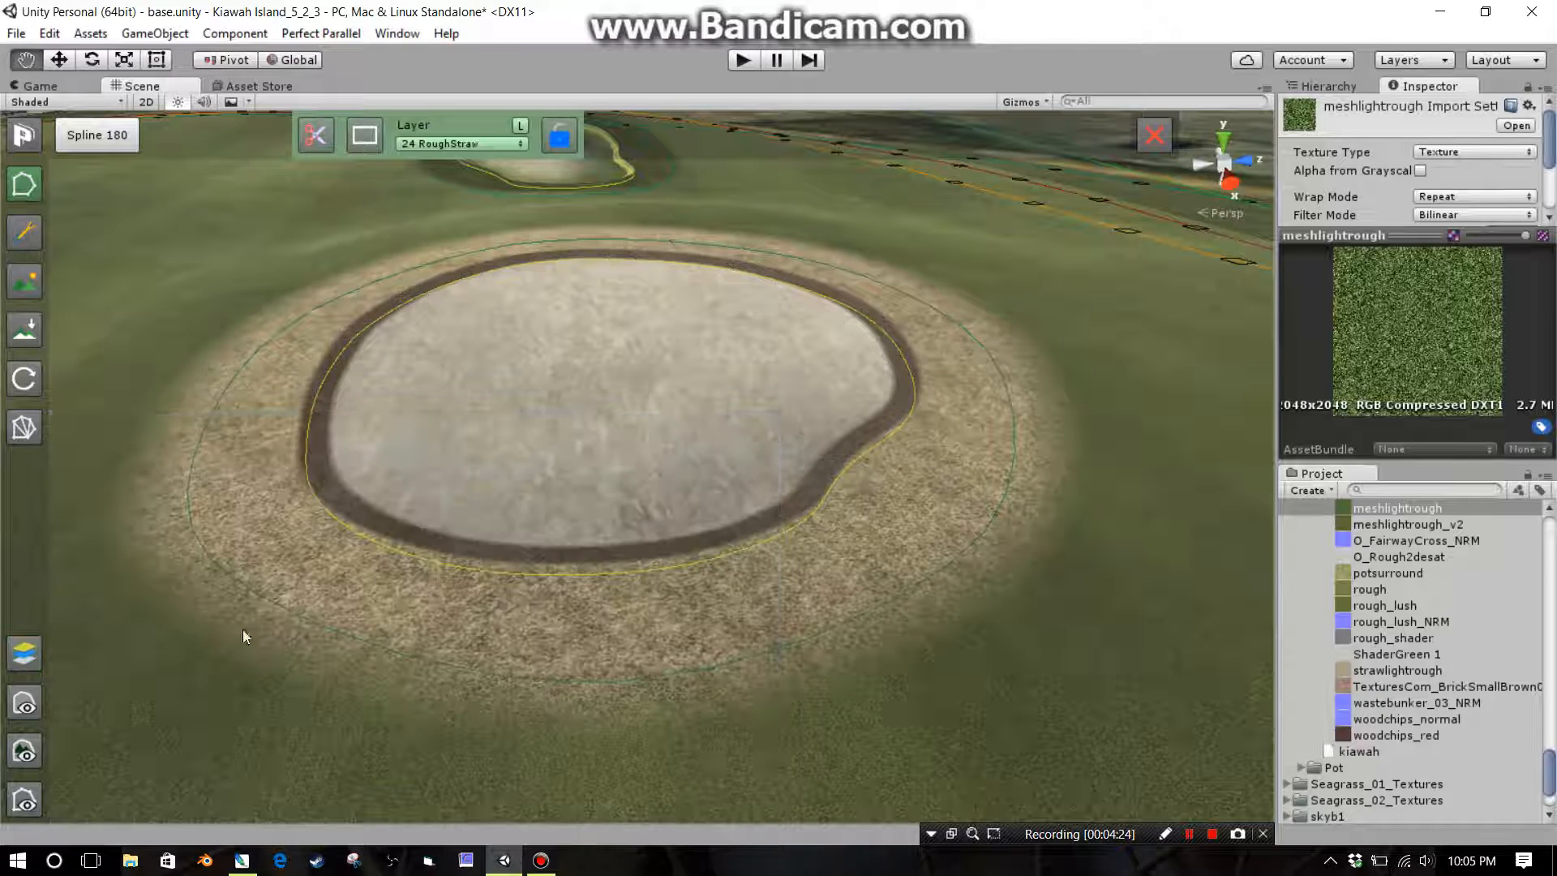
{"action": "mouse_move", "coordinate": [811, 634]}
{"action": "right_mouse_down"}
{"action": "mouse_move", "coordinate": [840, 692]}
{"action": "mouse_move", "coordinate": [796, 655]}
{"action": "right_mouse_up"}
{"action": "scroll", "coordinate": [794, 651], "scroll_direction": "down", "scroll_amount": 5}
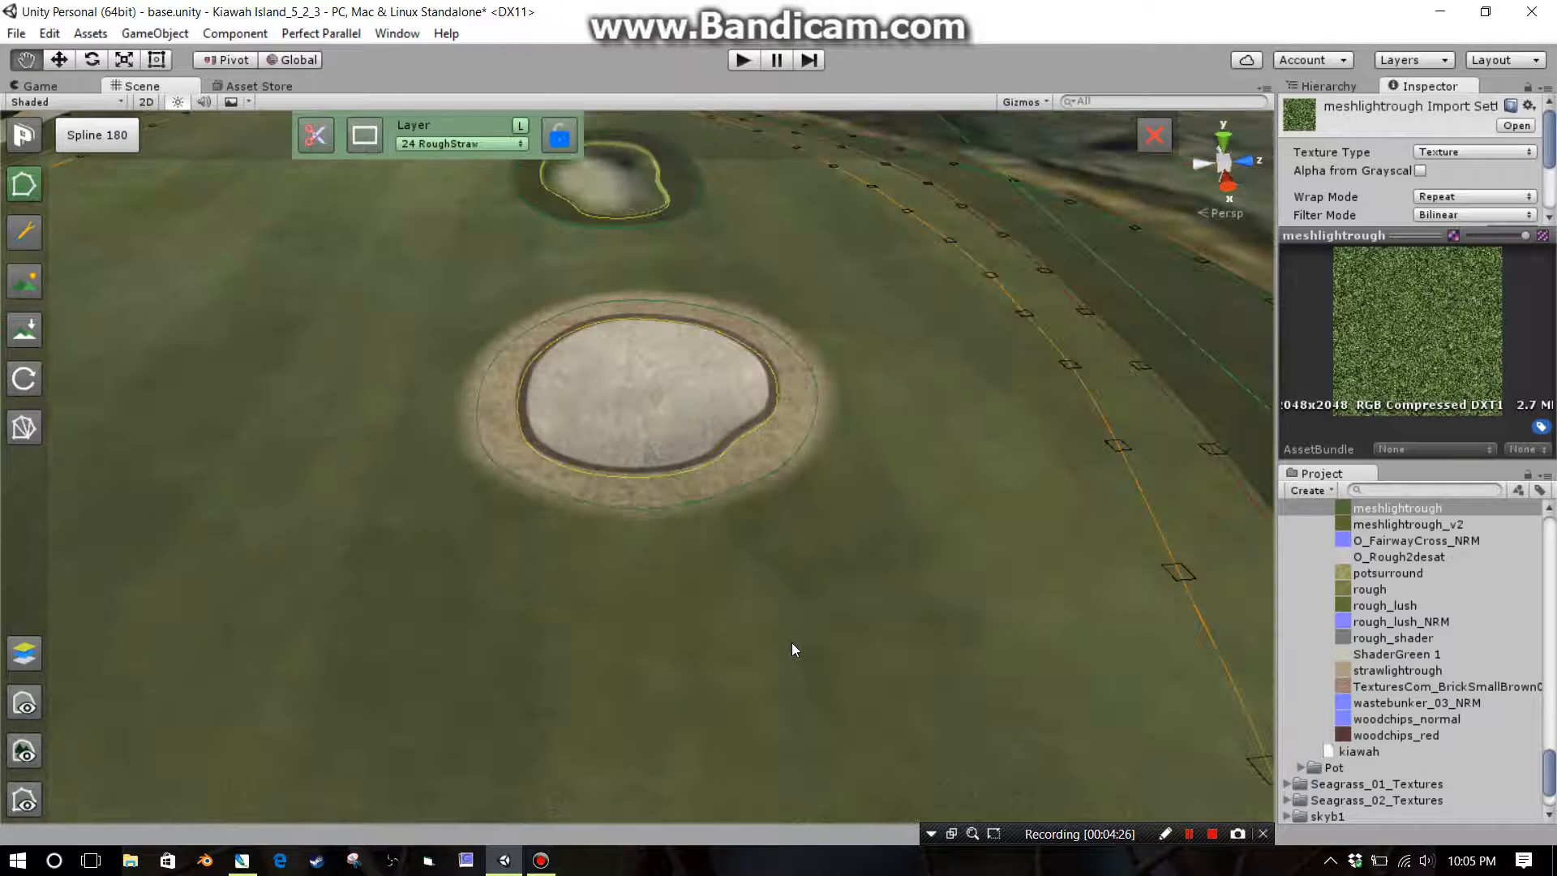
{"action": "right_click_drag", "start_coordinate": [763, 582], "coordinate": [746, 539]}
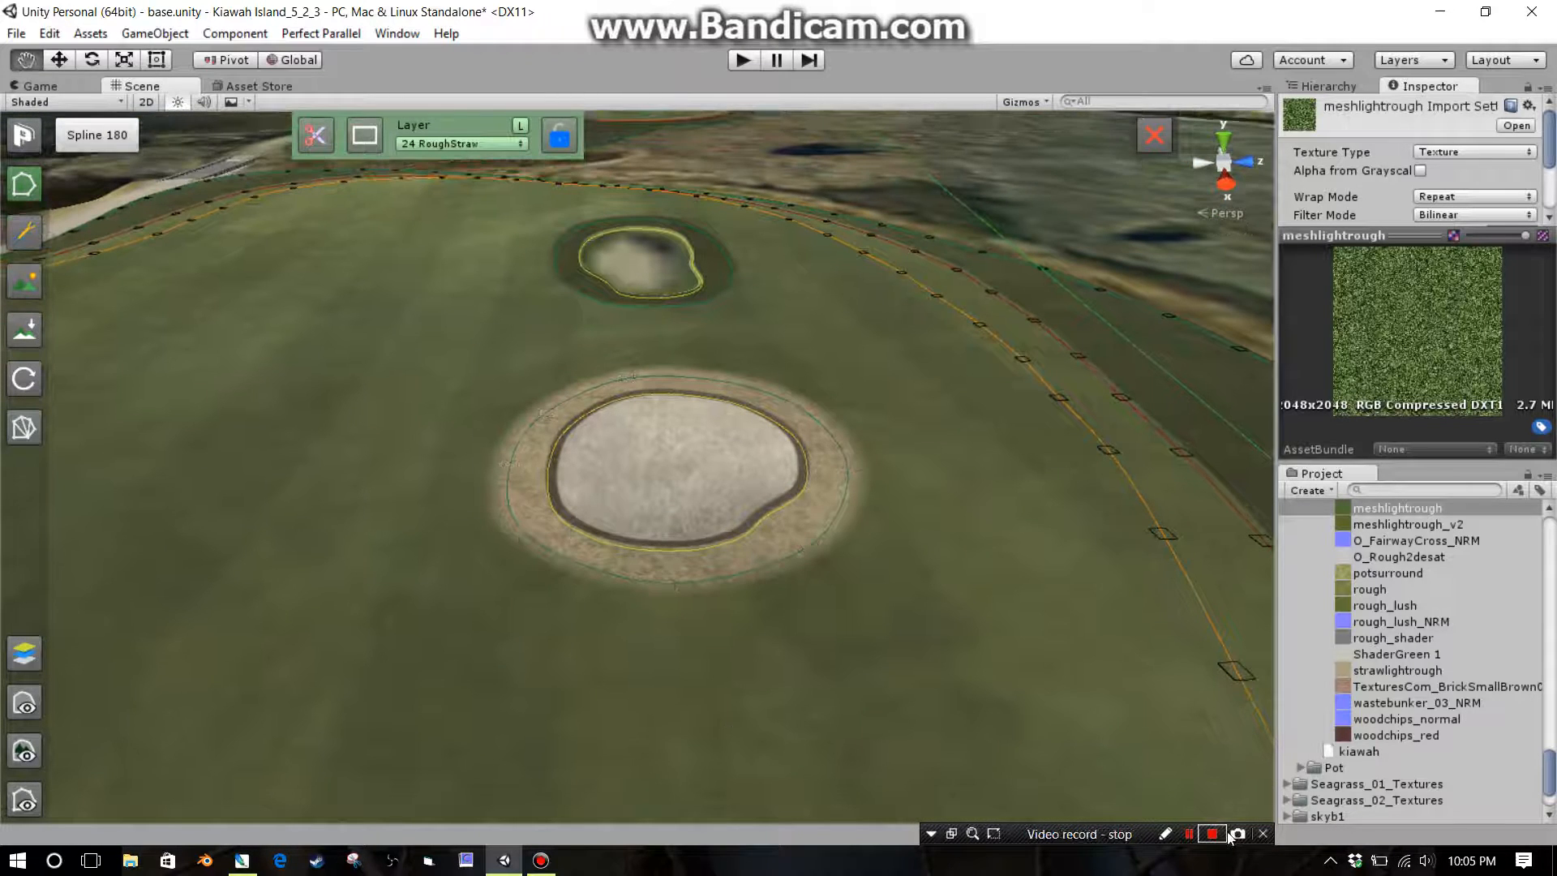